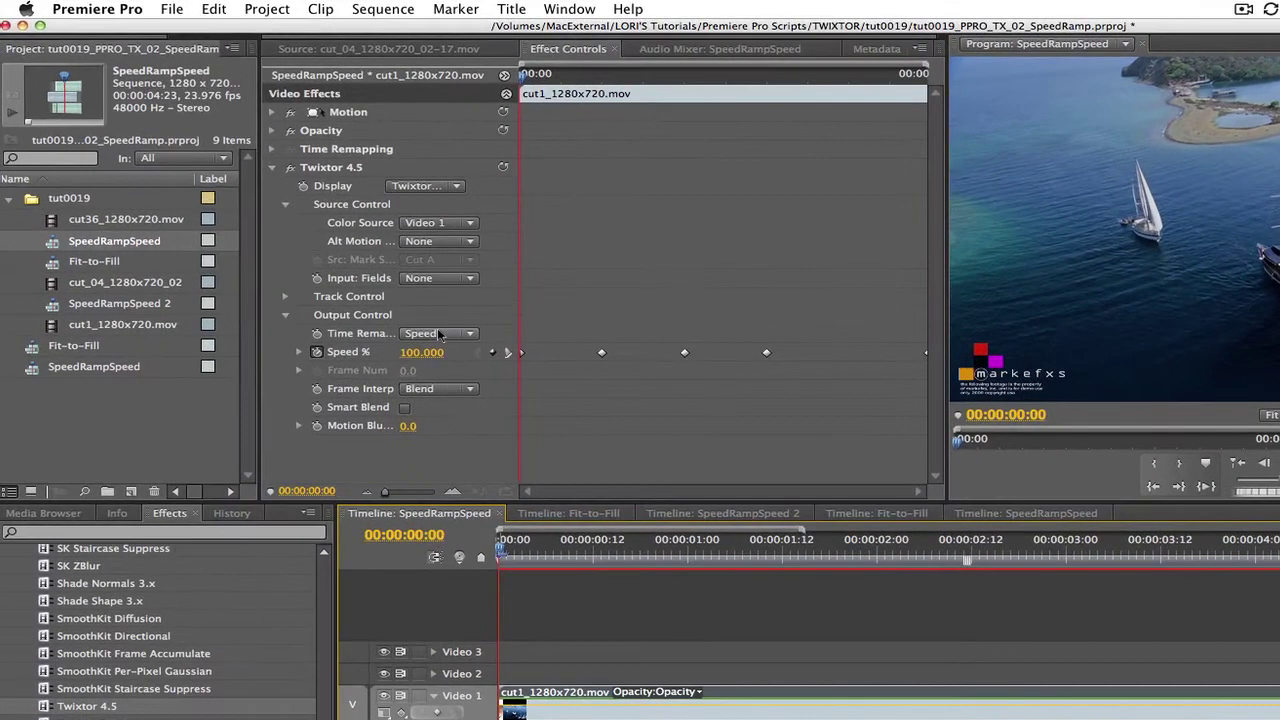
- Keep time remapping on Speed, open SpeedRampSpeed and preview the cut_04 sailboat clip
click(439, 335)
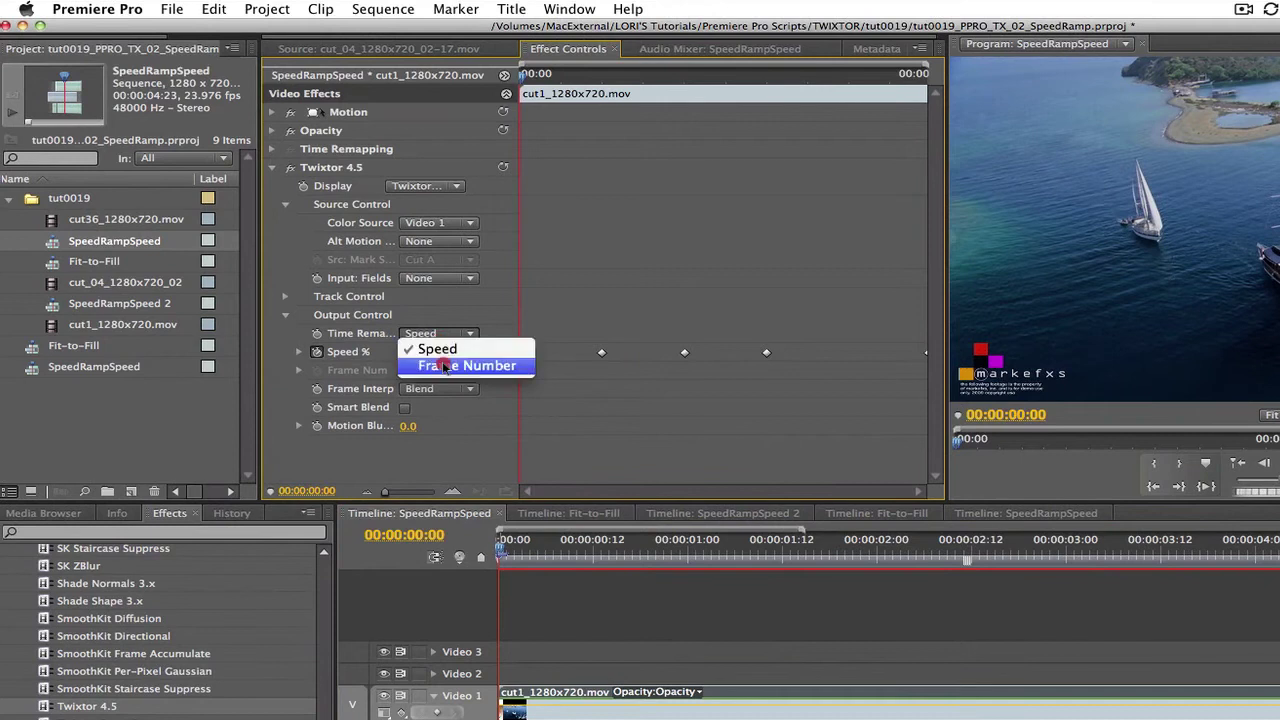
click(437, 349)
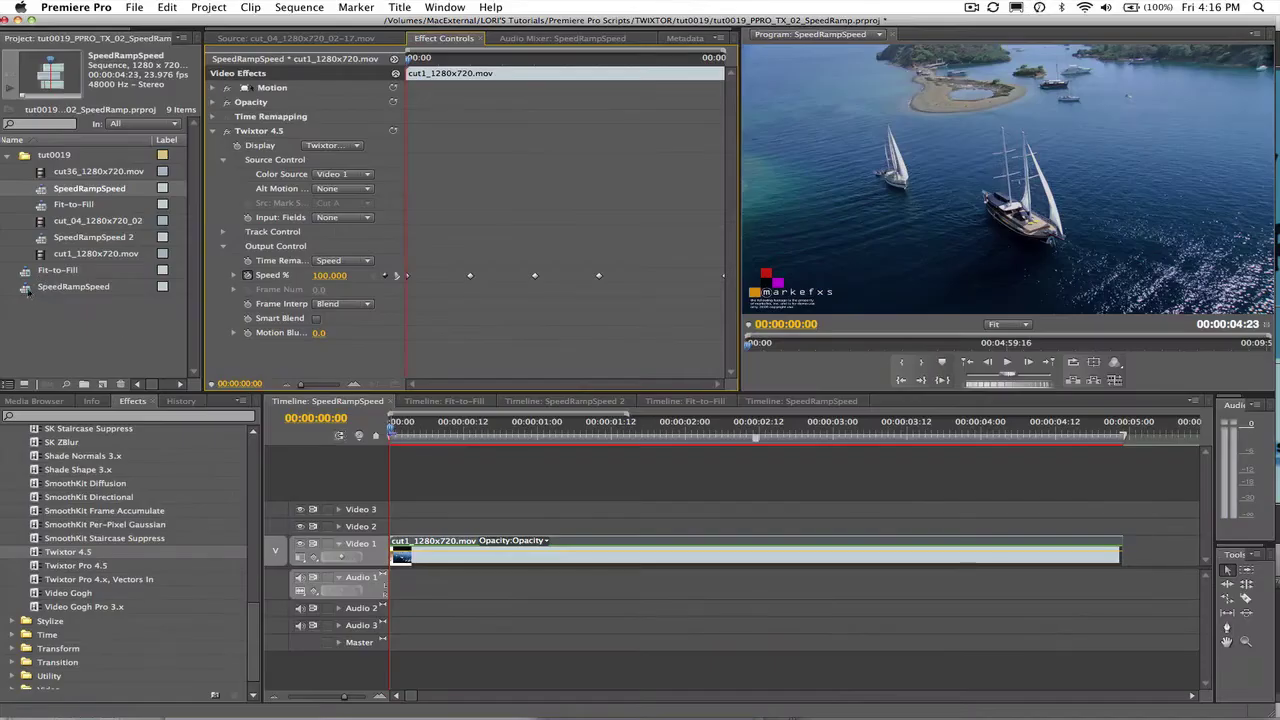
double_click(27, 290)
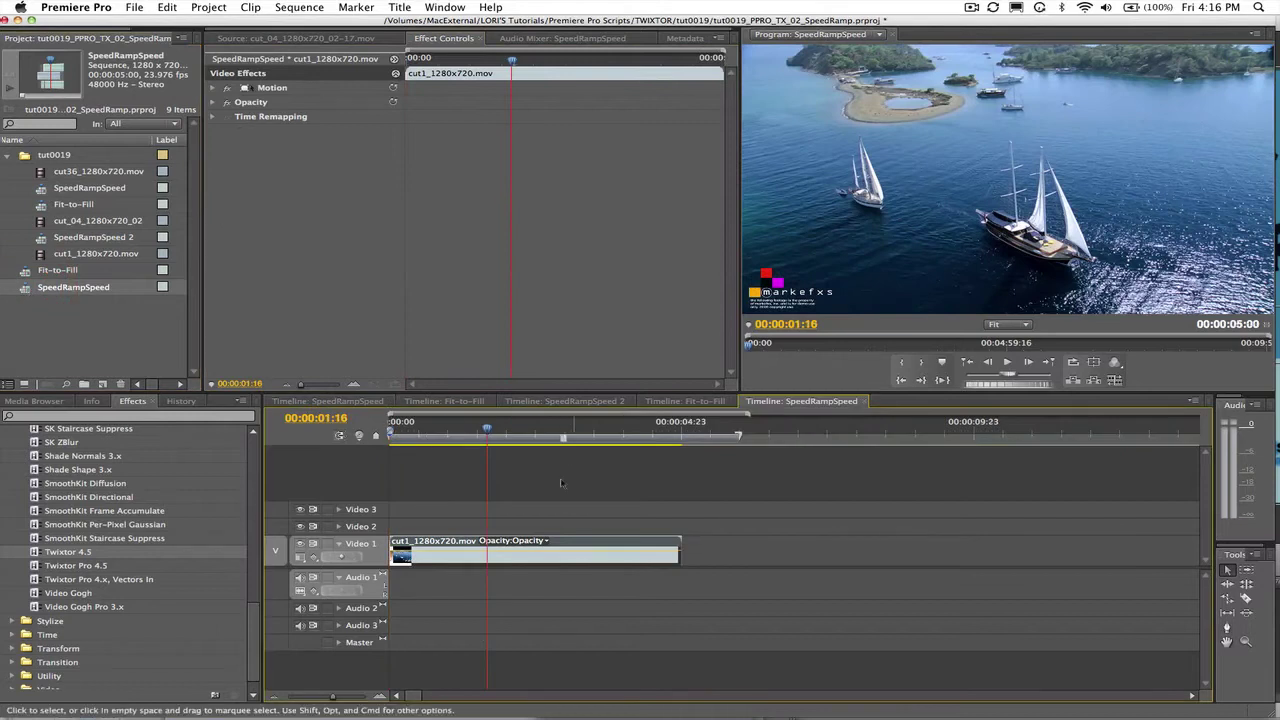
click(300, 38)
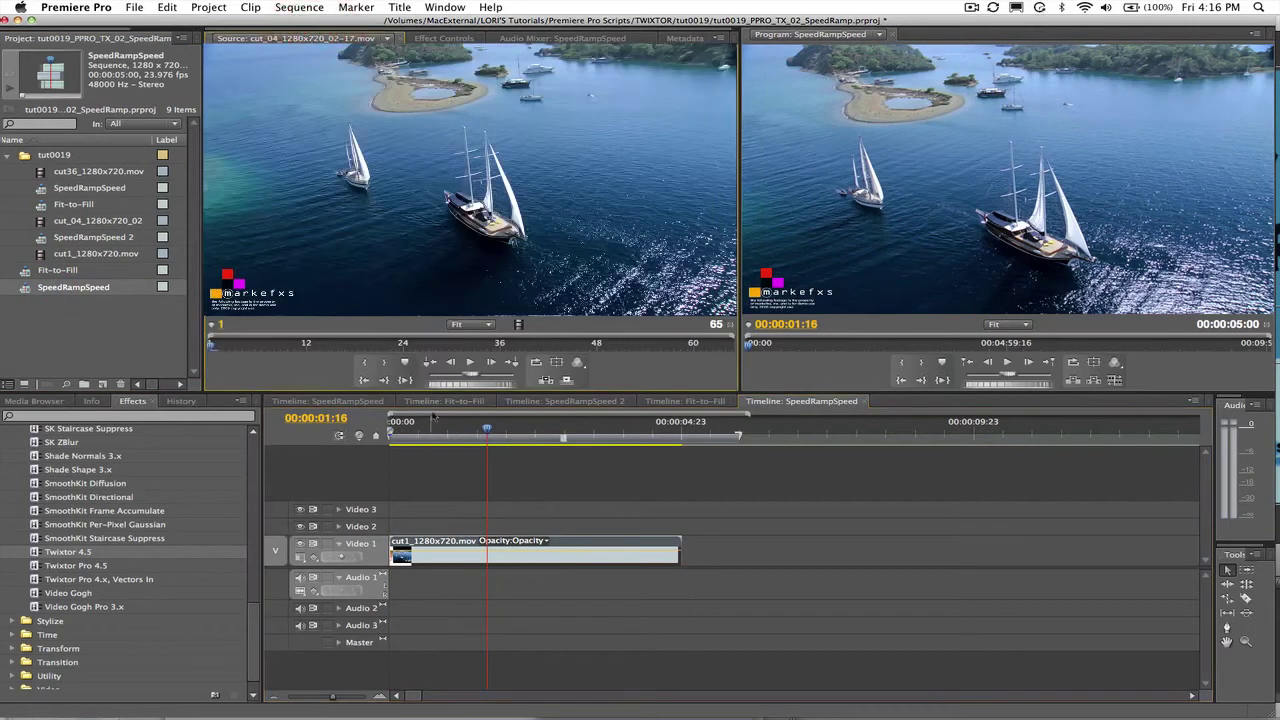
click(470, 363)
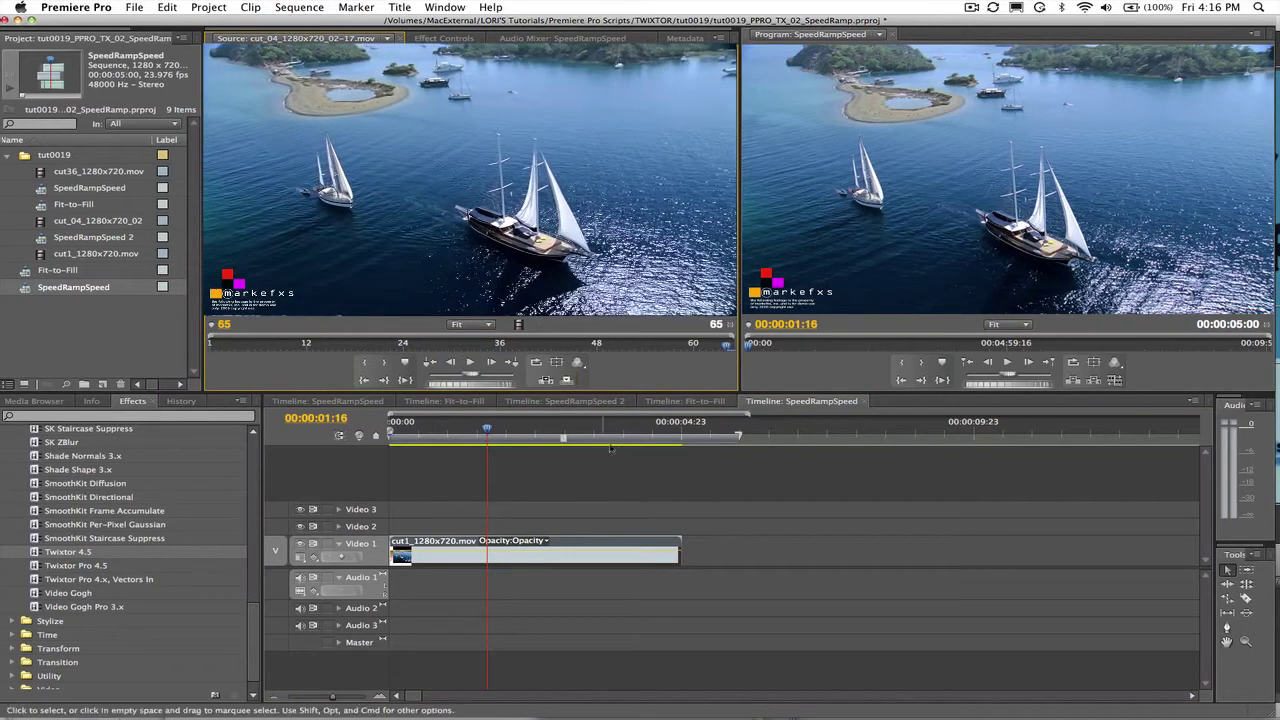
key(Home)
- Apply Twixtor 4.5 to cut1_1280x720.mov and expand its effect settings
drag(35, 551, 455, 470)
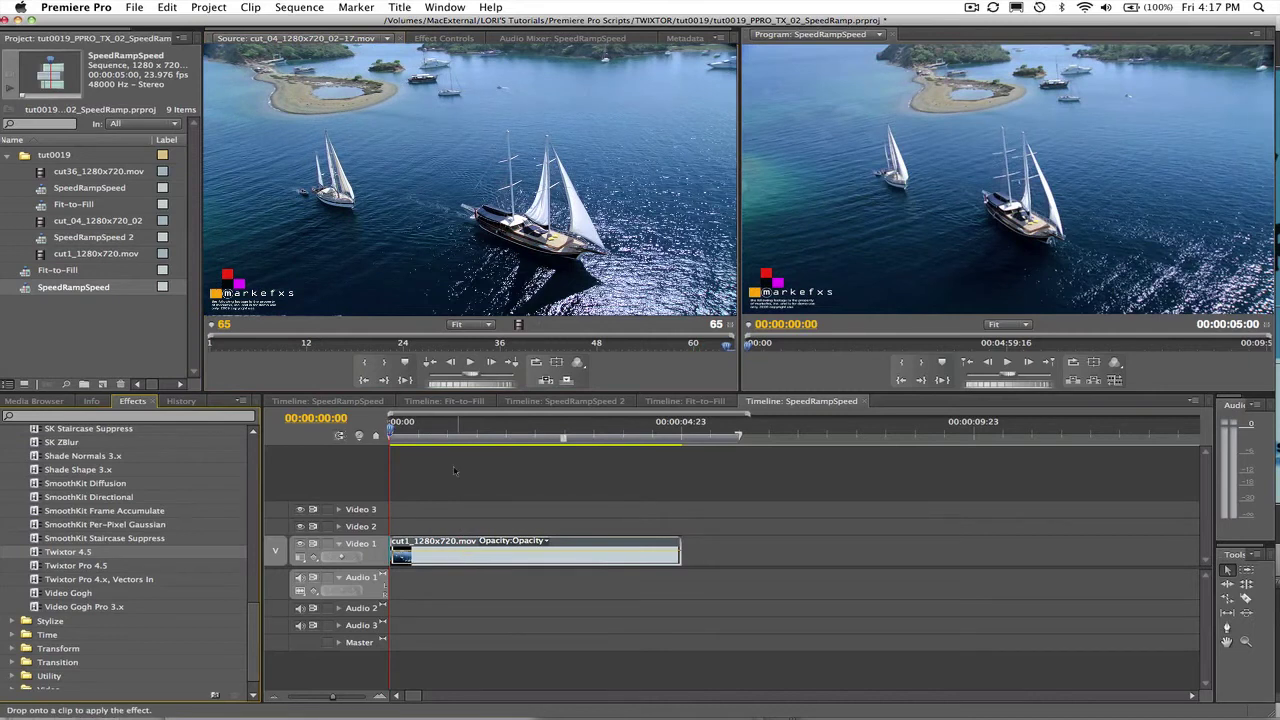
drag(455, 470, 500, 550)
click(444, 38)
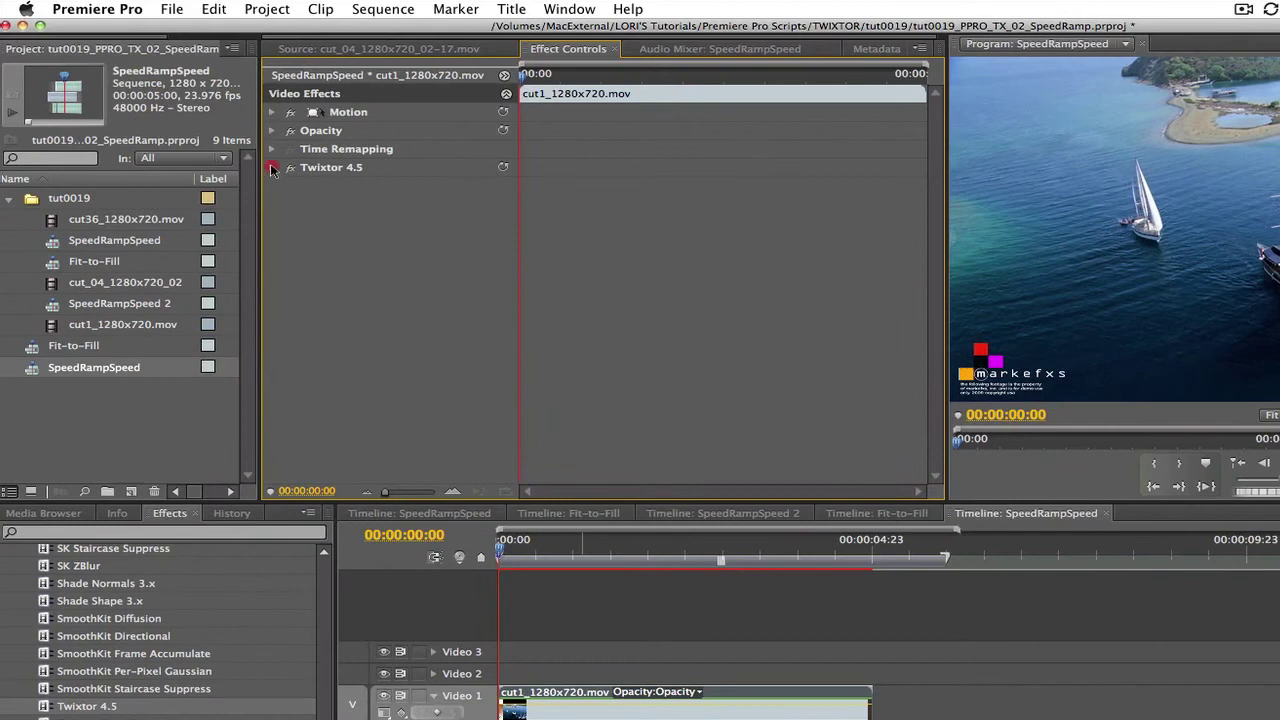
click(272, 168)
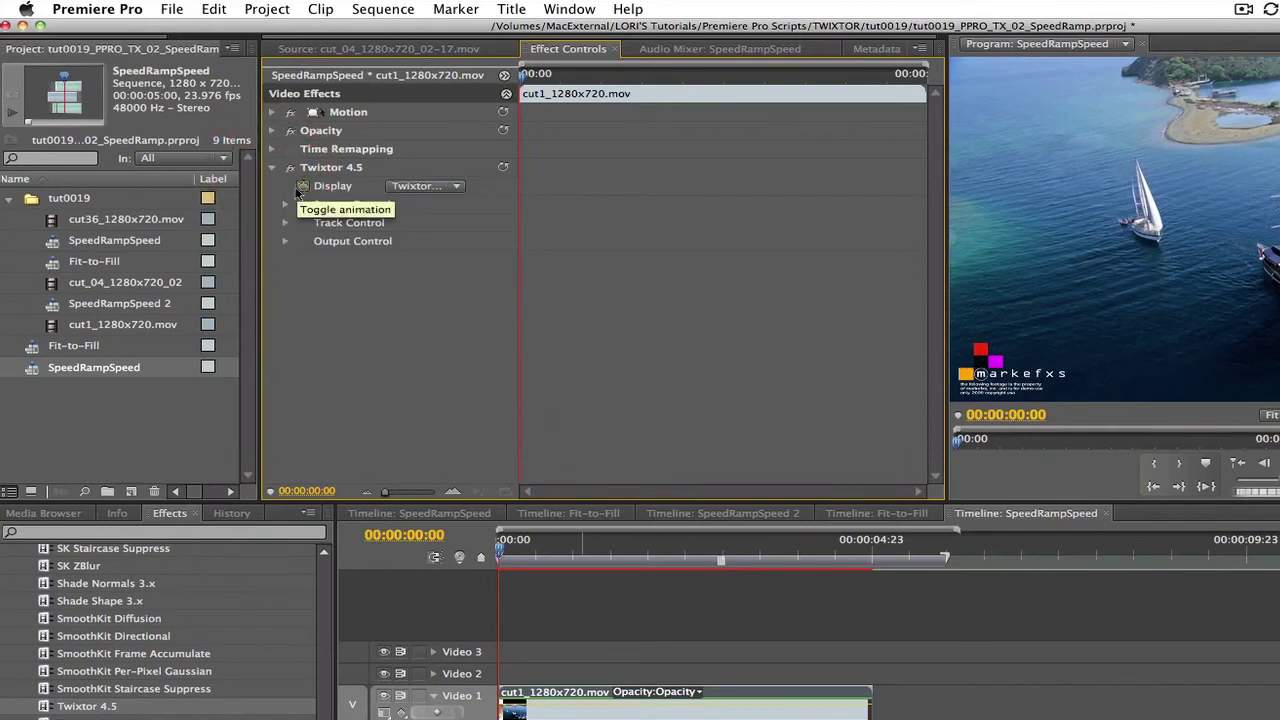
- Keep Twixtor's display on Twixtored Output and input fields at None
click(434, 187)
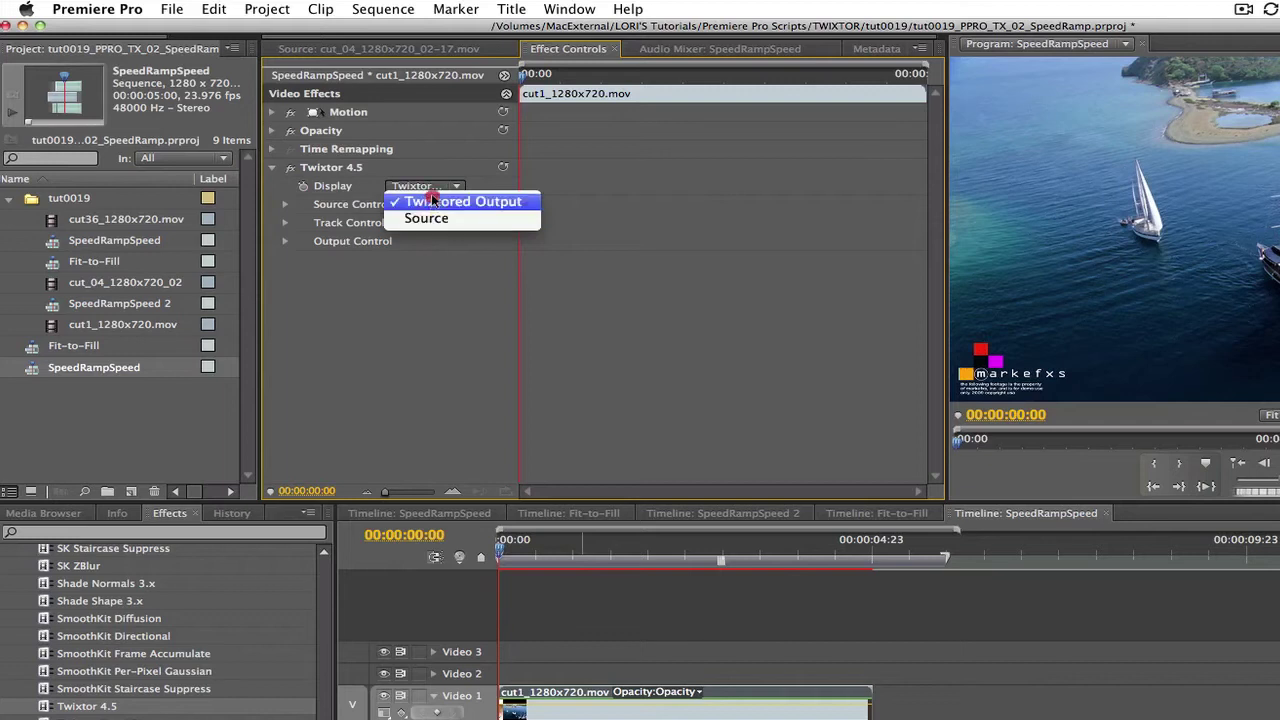
click(432, 200)
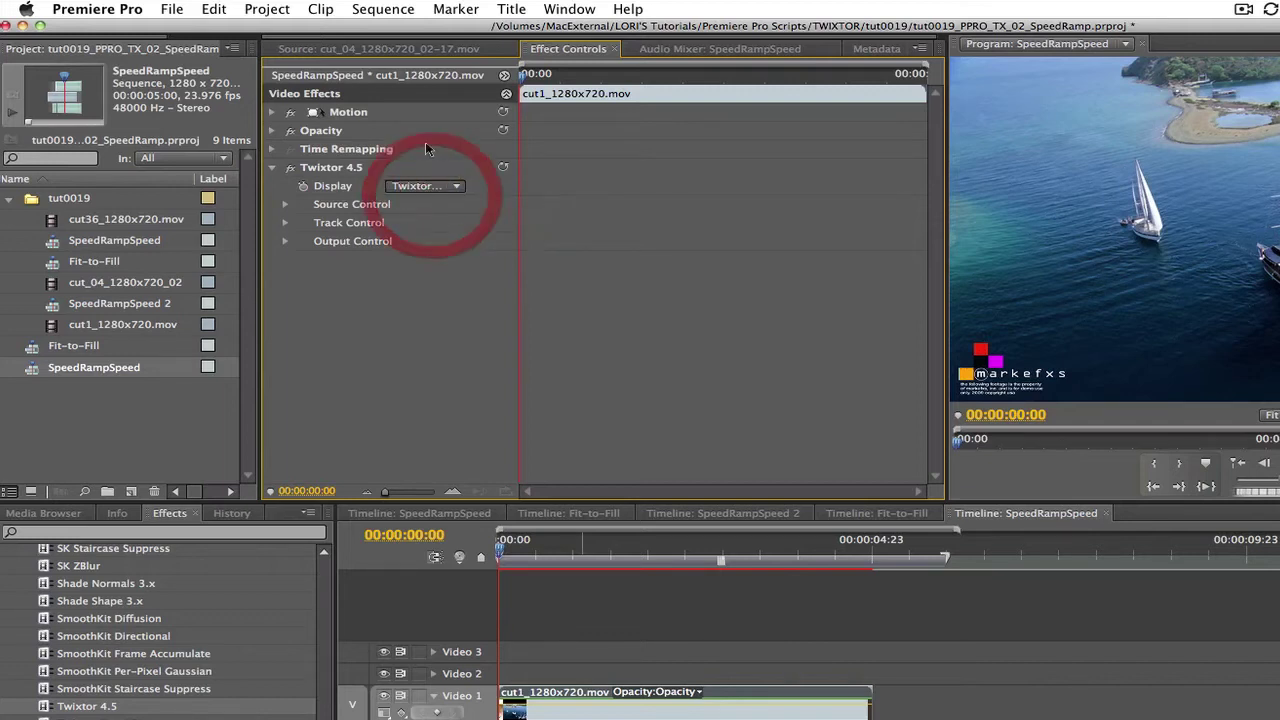
click(285, 222)
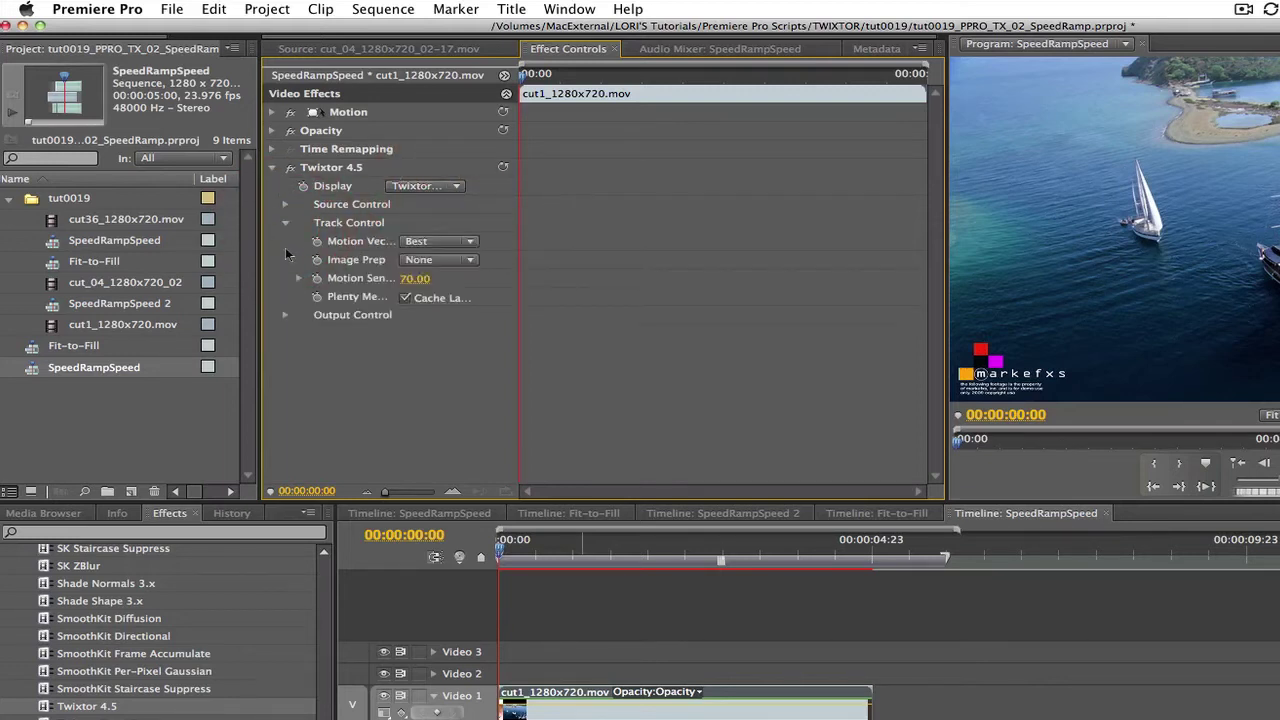
click(285, 204)
click(437, 278)
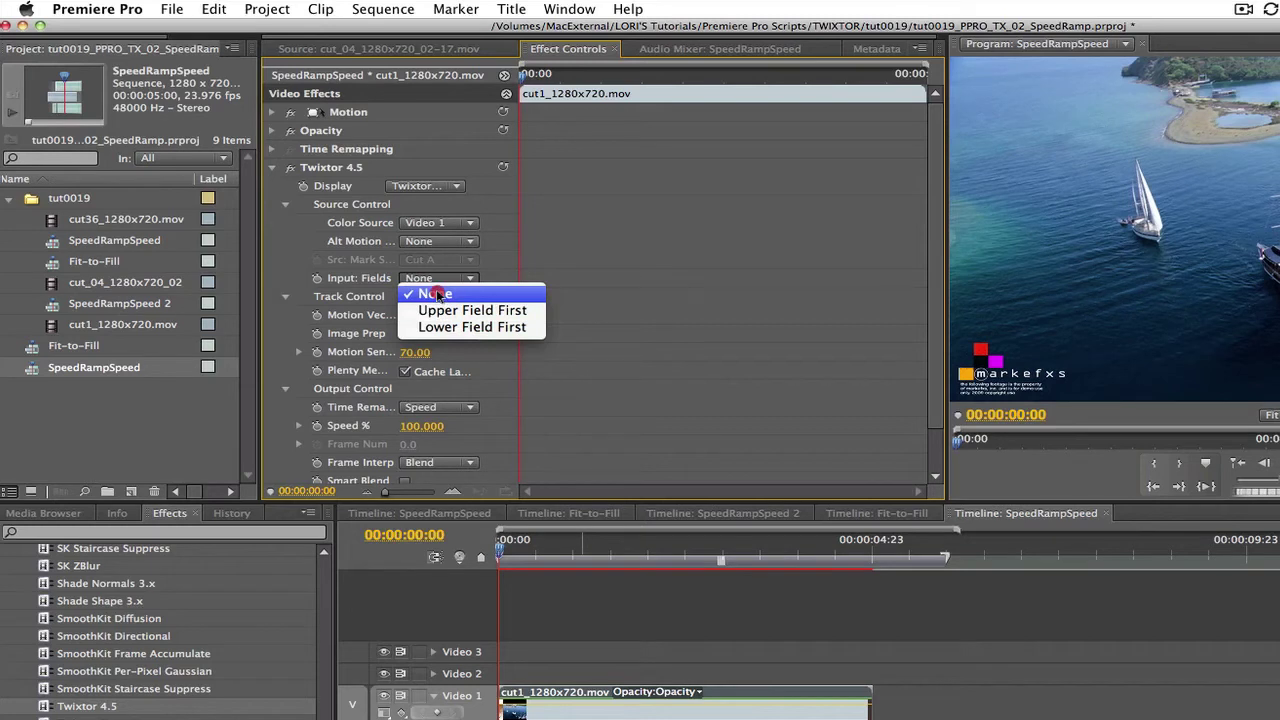
click(436, 293)
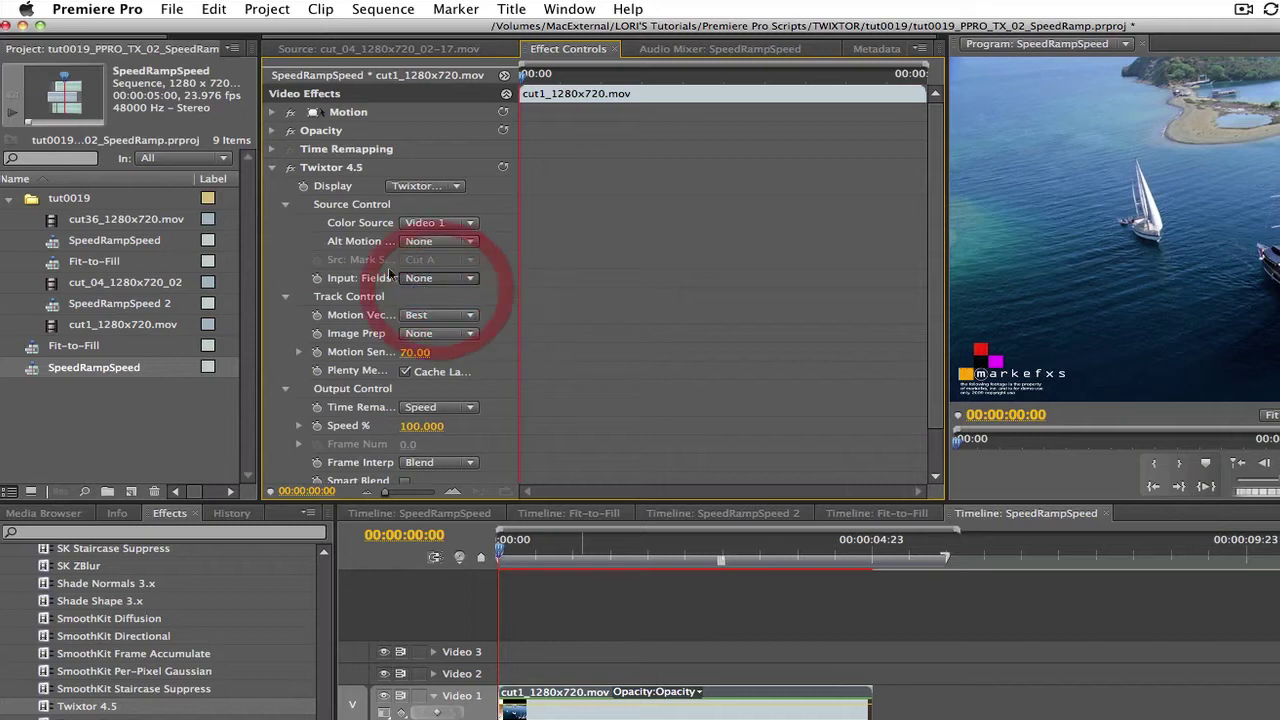
- Collapse Source and Track Control and keep time remapping on Speed
click(285, 204)
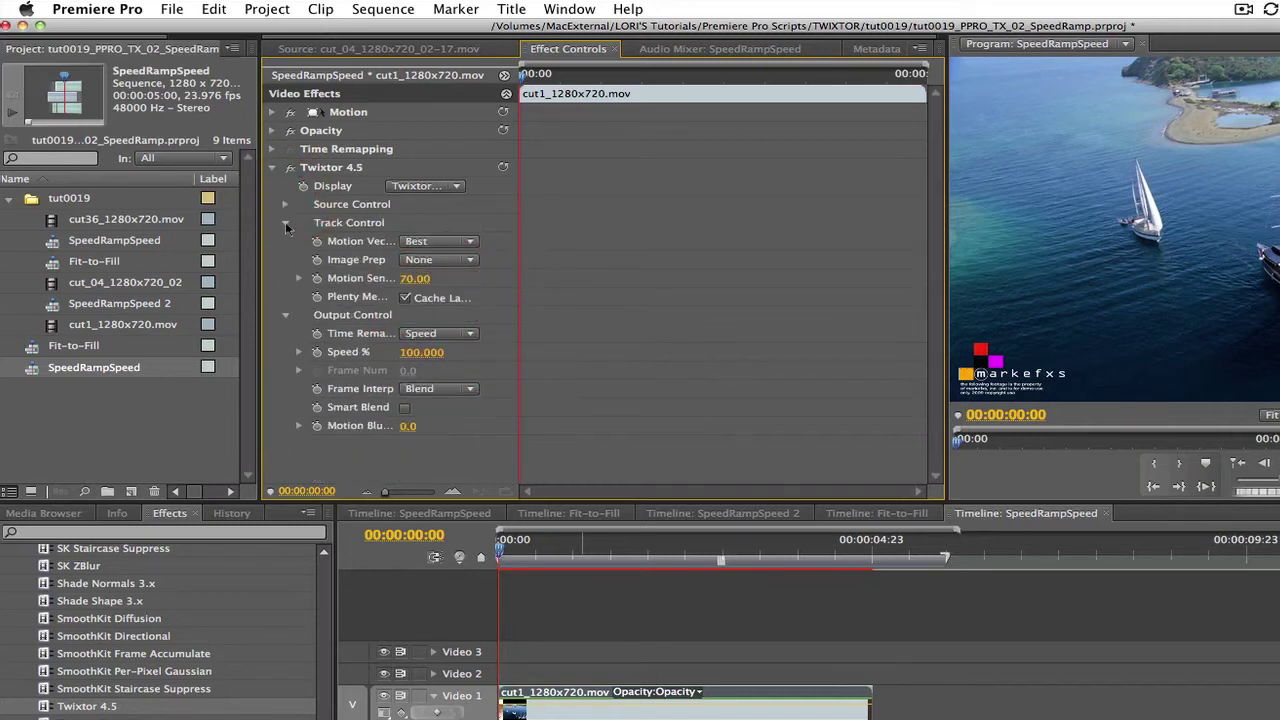
click(285, 222)
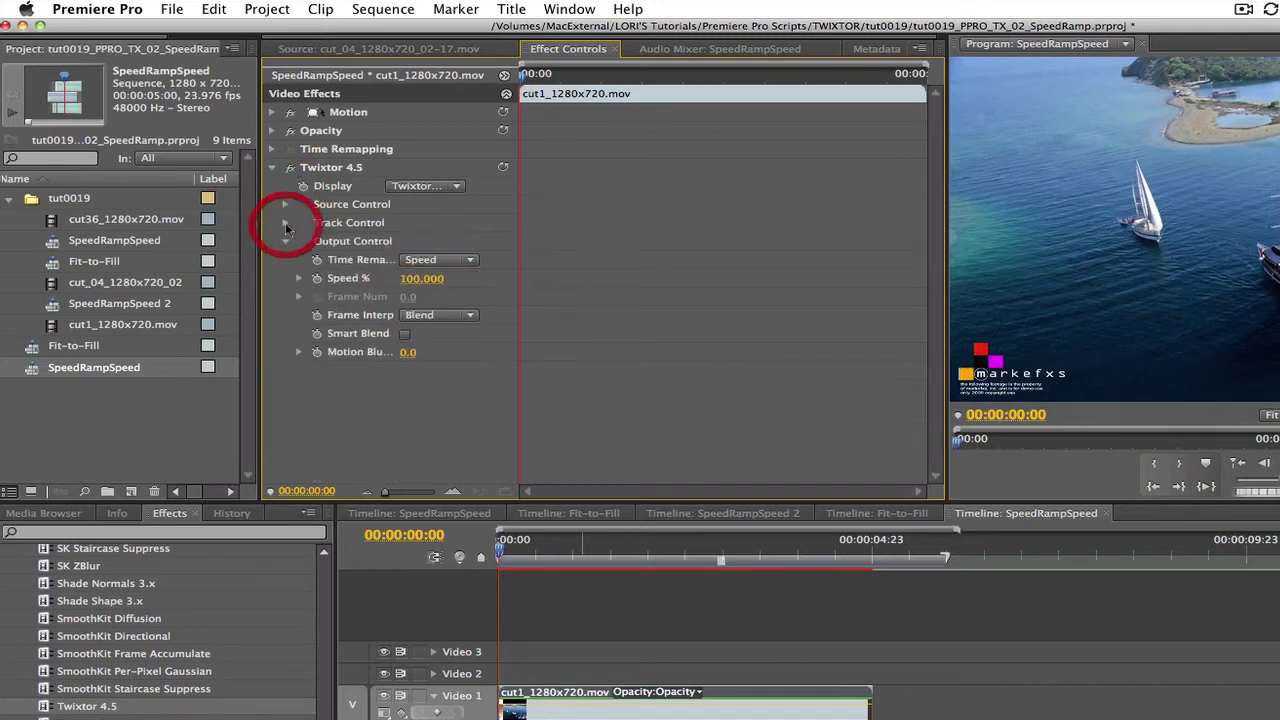
click(418, 262)
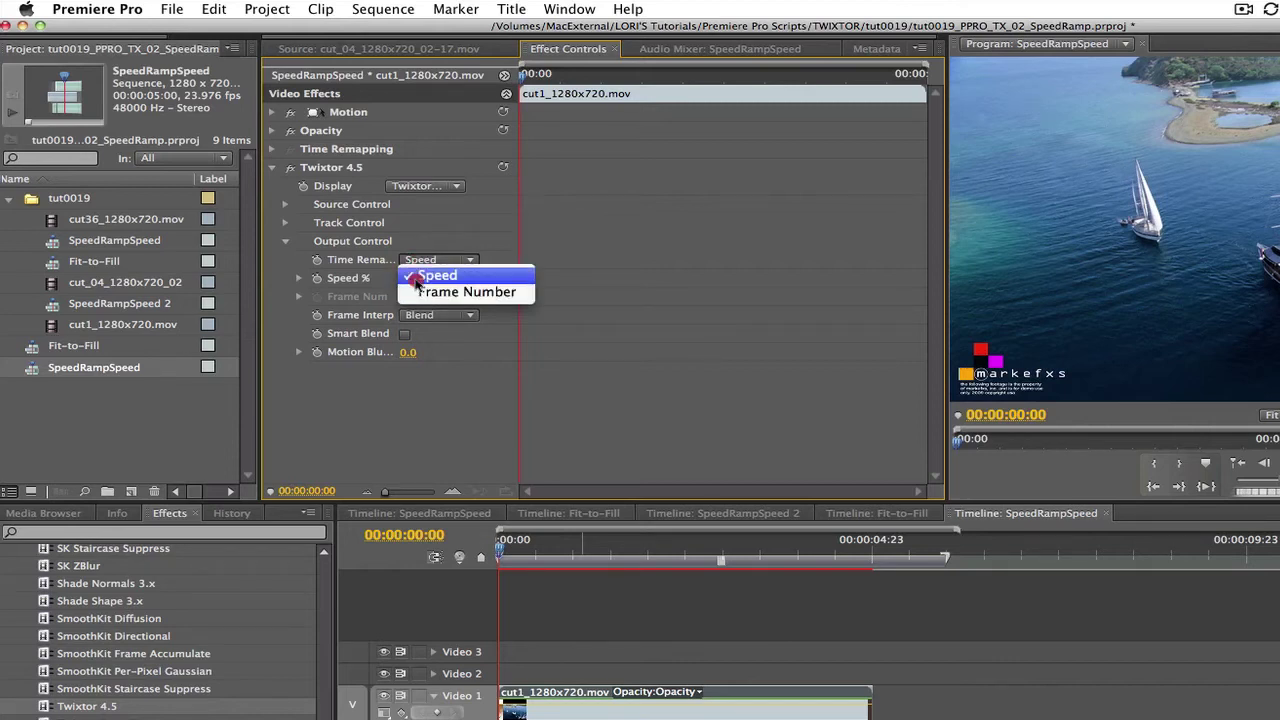
click(422, 275)
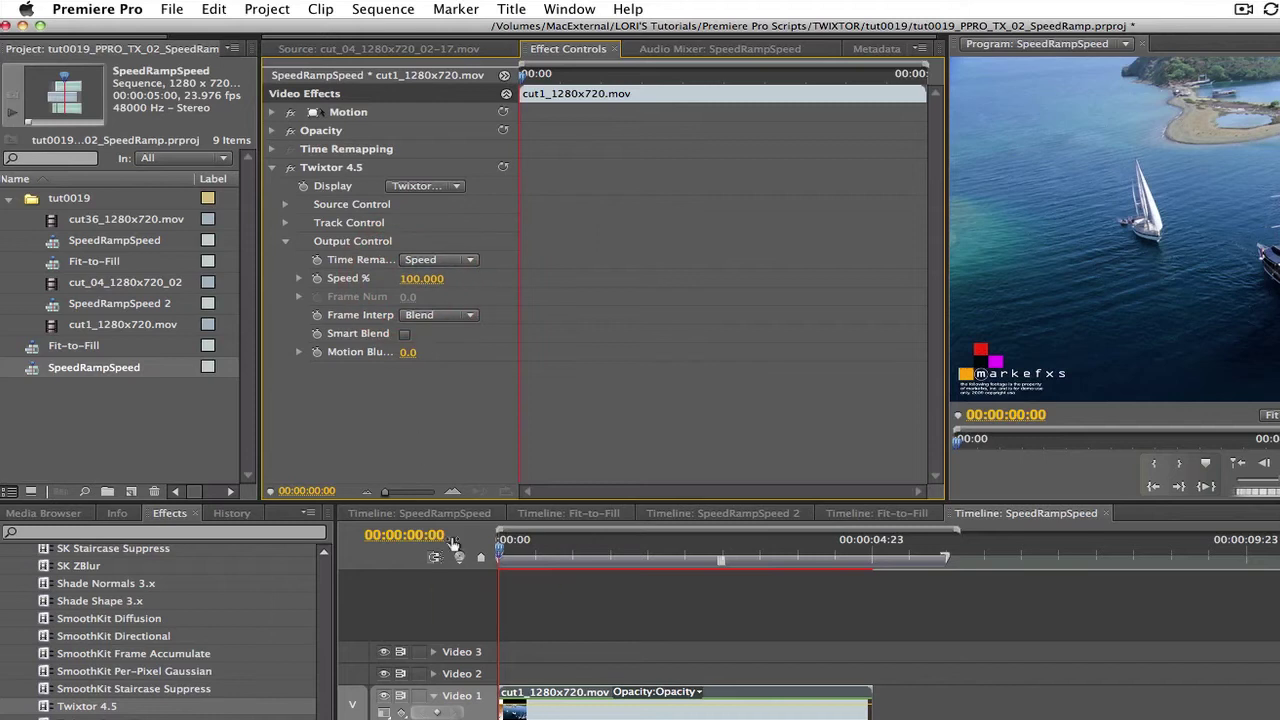
- Keyframe Speed % at 100 at the clip start and at one second (01:00)
click(317, 278)
click(421, 280)
key(Return)
click(421, 538)
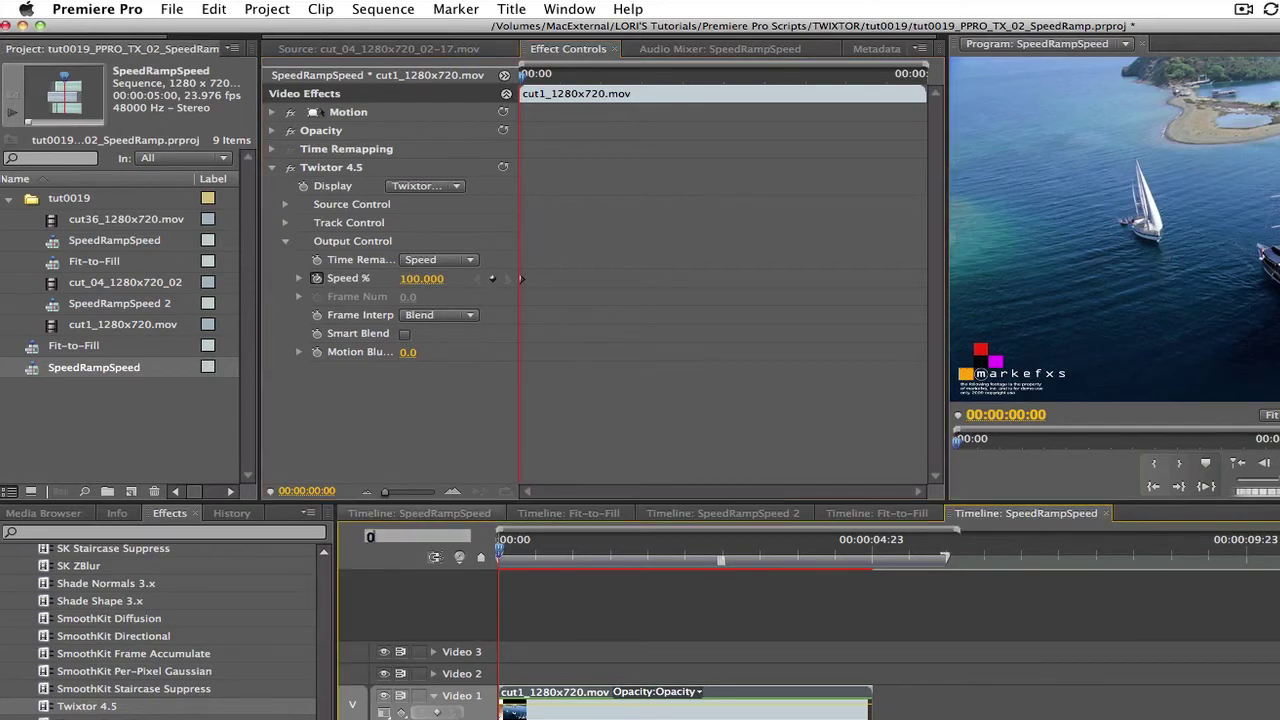
text(0100)
key(Return)
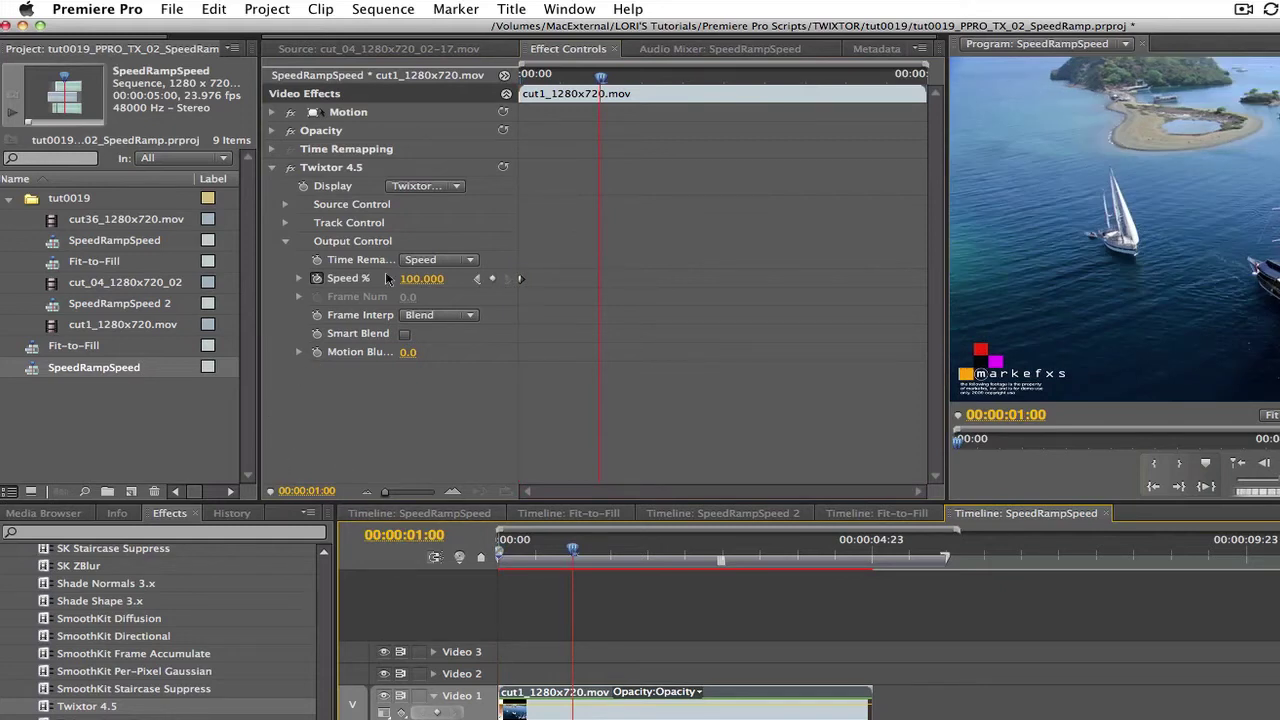
click(422, 280)
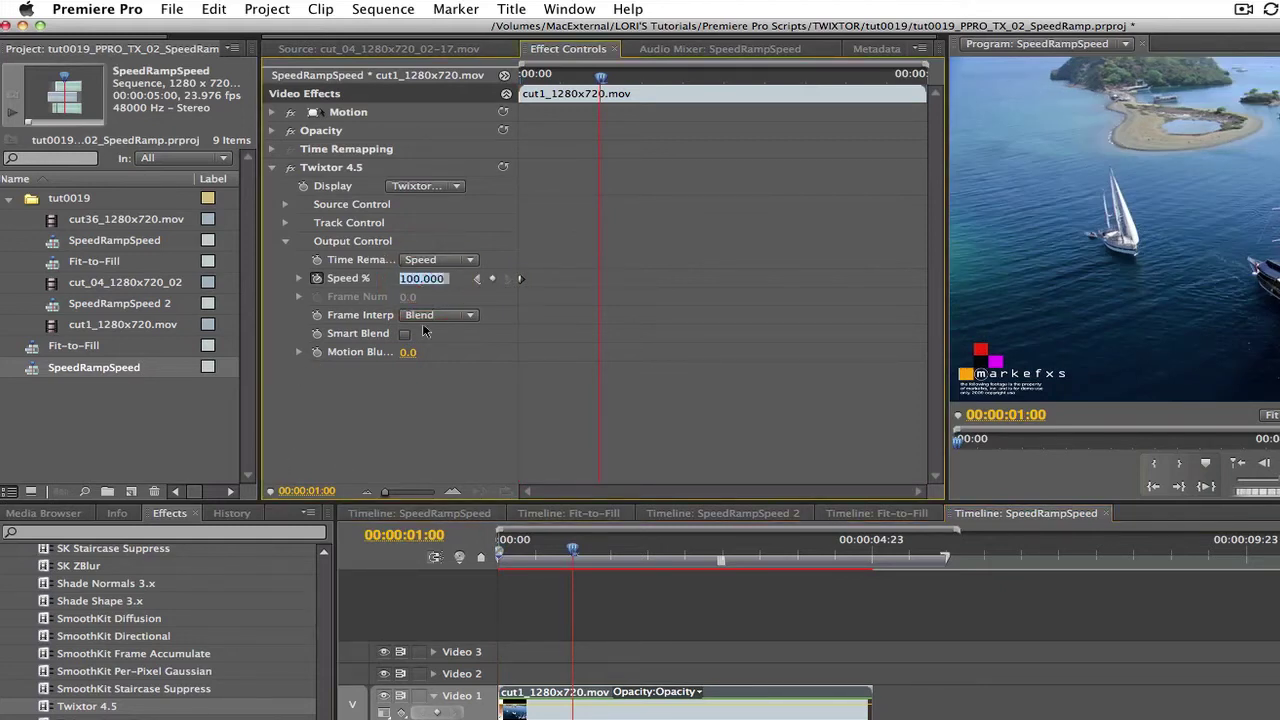
key(Return)
- Add a 200% Speed keyframe at two seconds
click(416, 536)
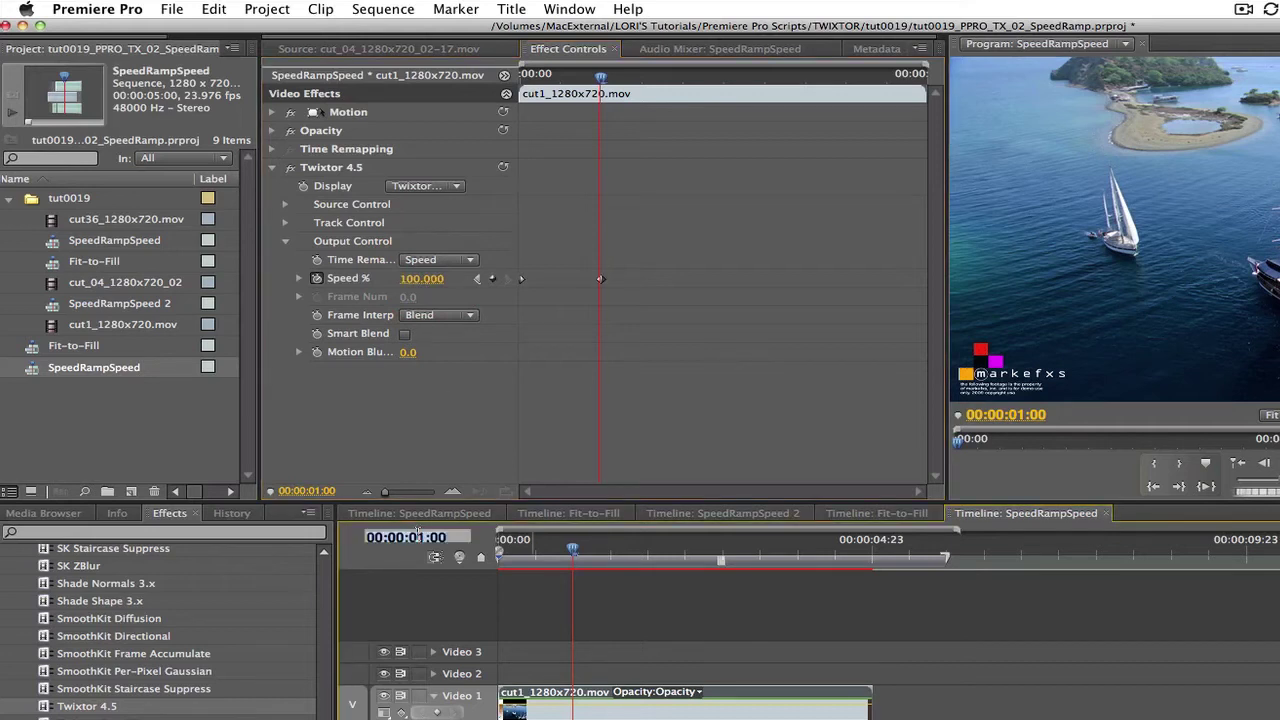
text(02)
key(Return)
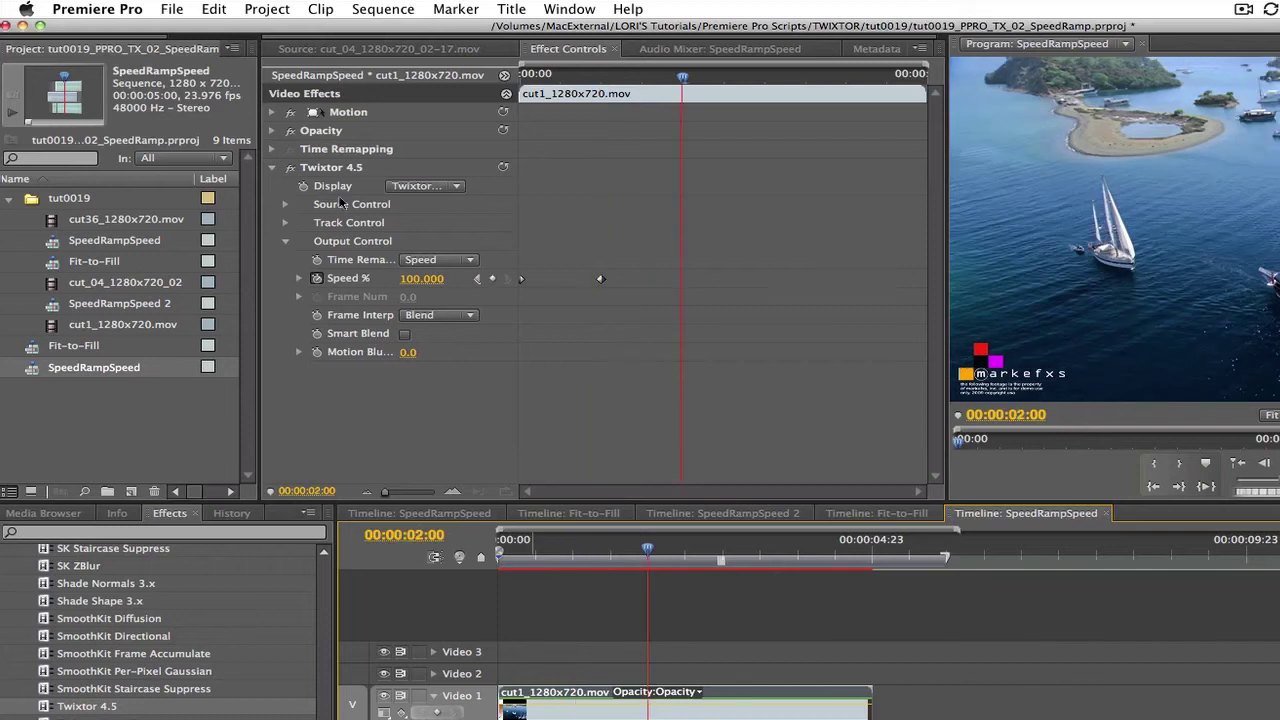
click(424, 282)
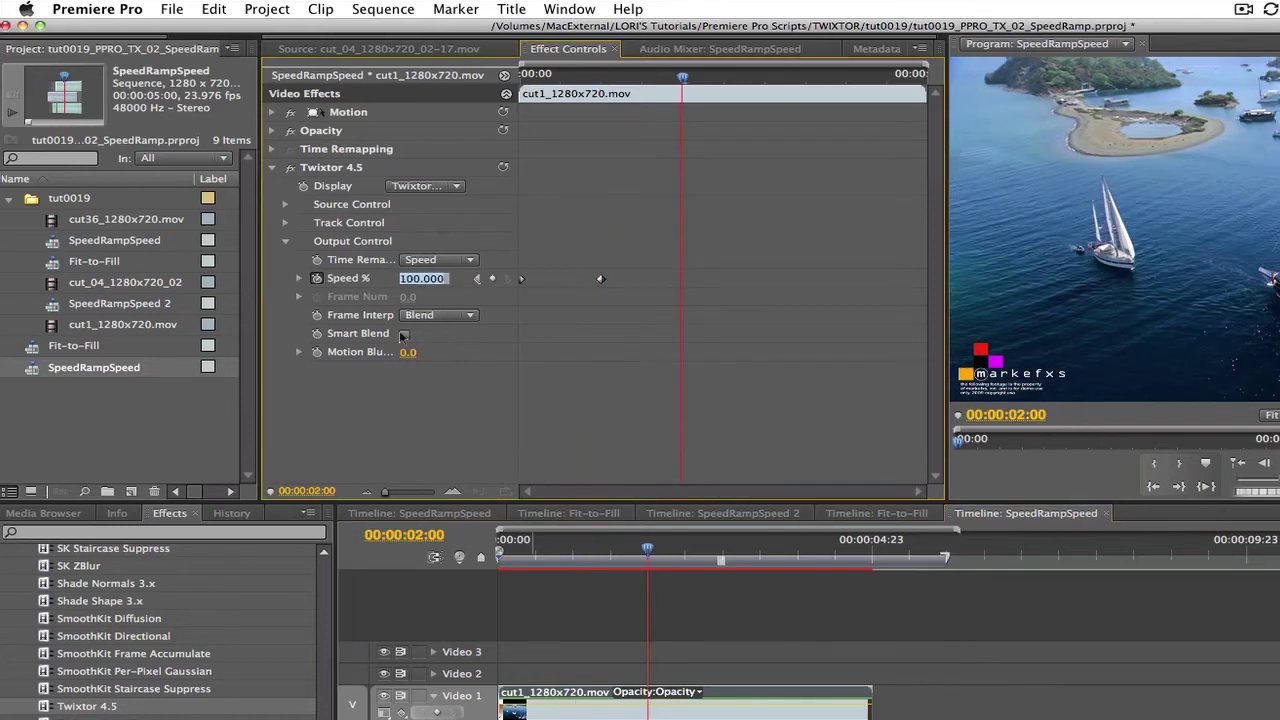
text(2)
key(Return)
- Add a 10% Speed keyframe at three seconds (03:00)
click(636, 607)
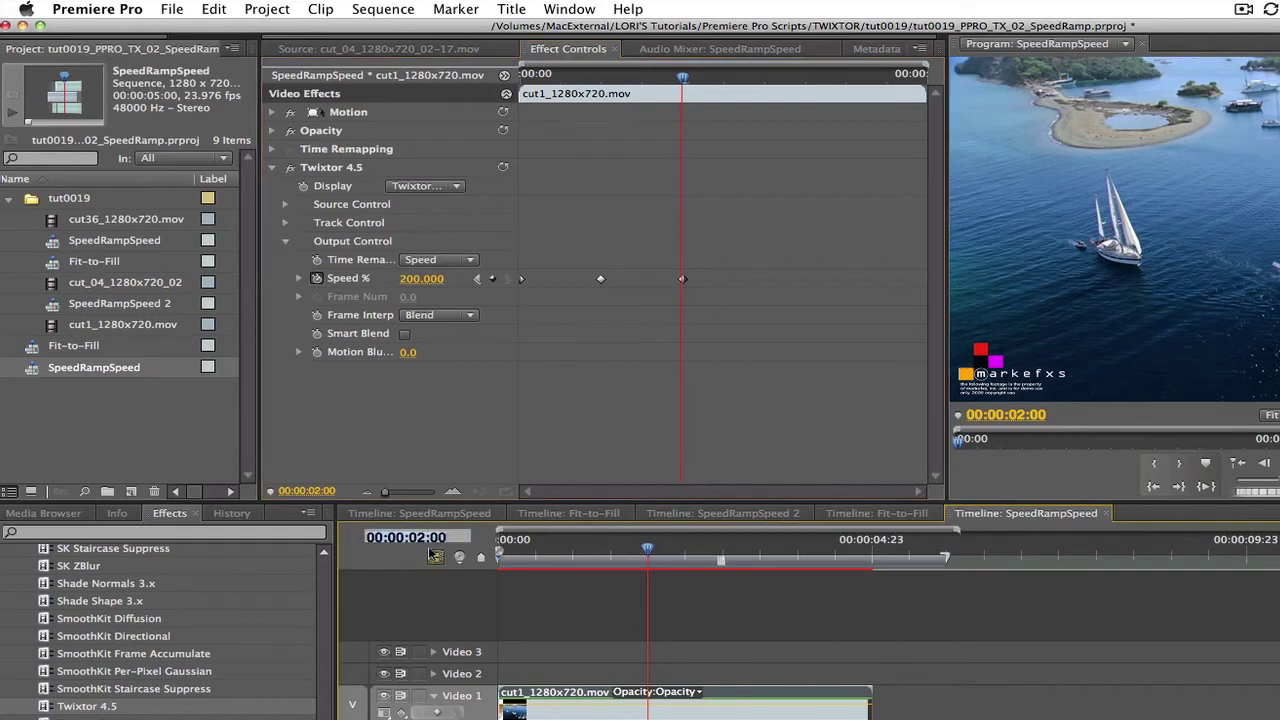
text(0300)
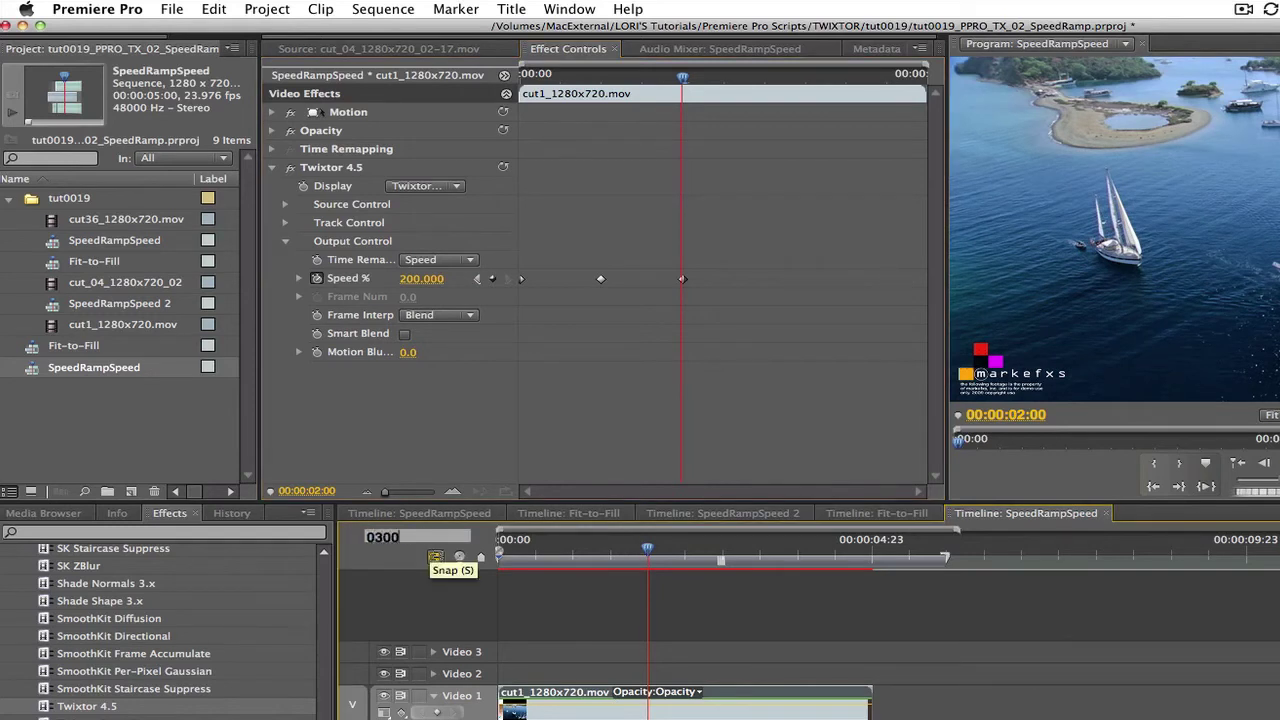
key(Return)
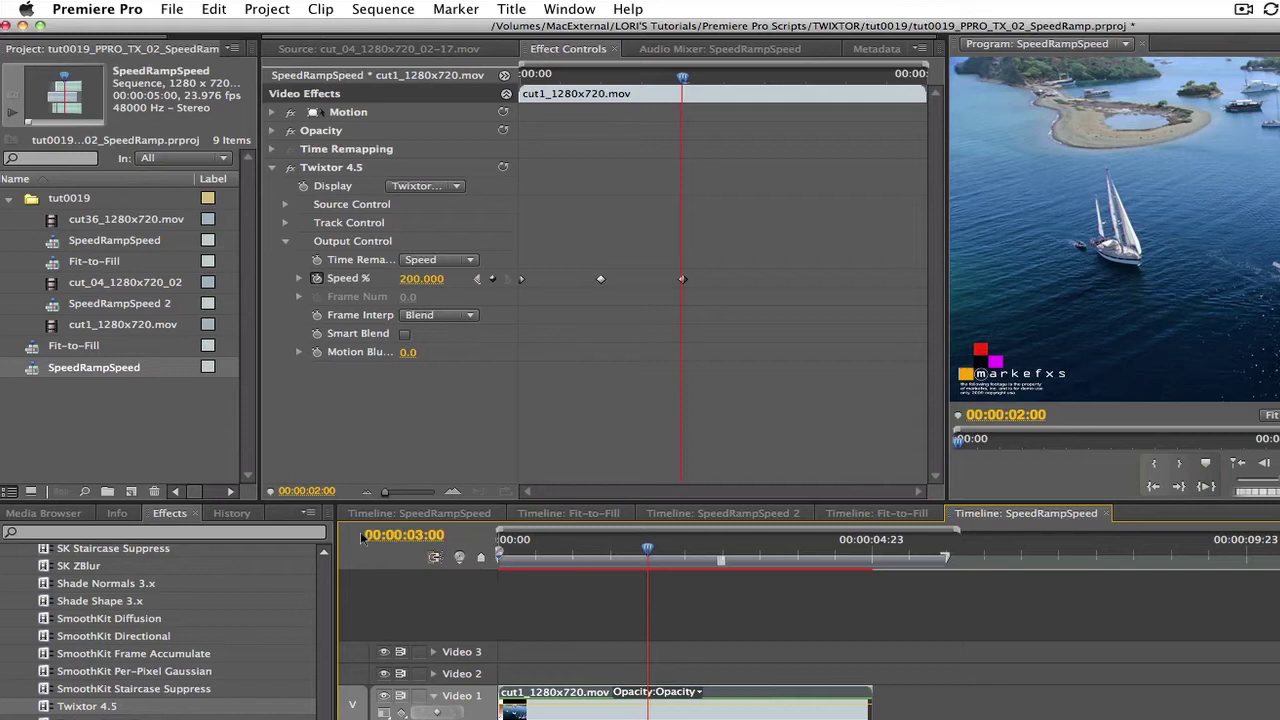
click(421, 279)
text(10)
key(Return)
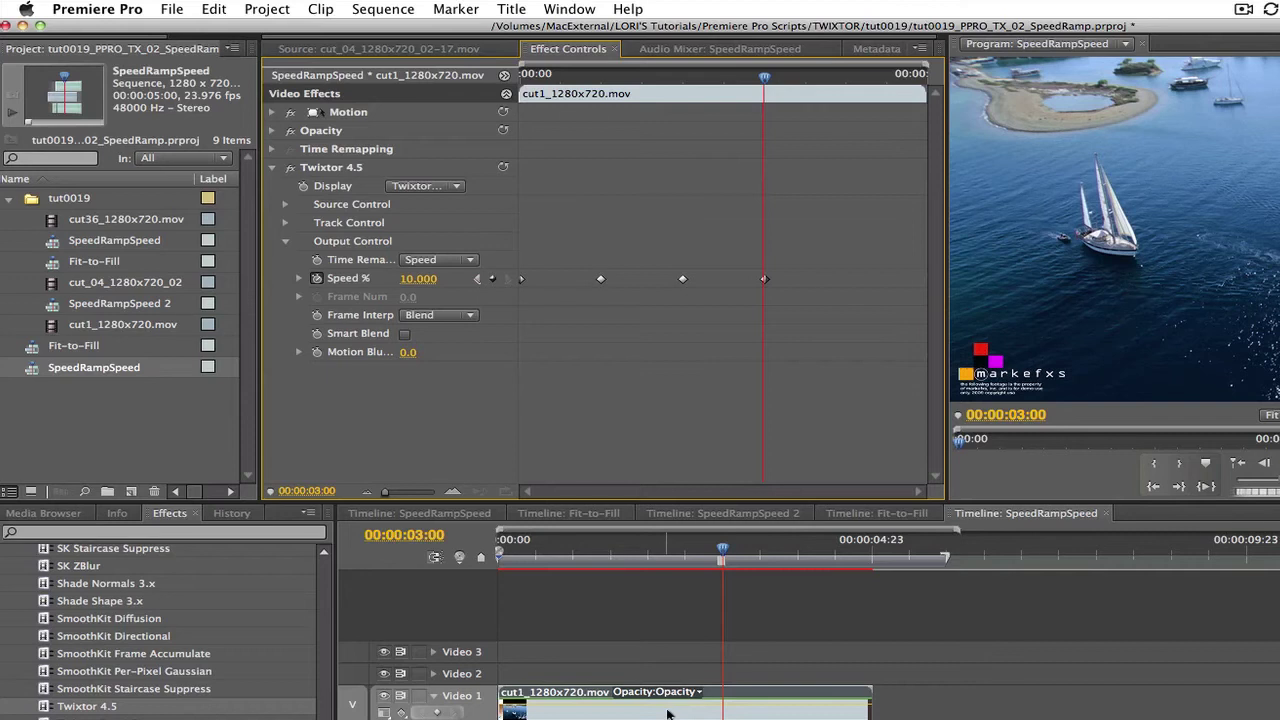
- Add a 100% Speed keyframe at five seconds (05:00)
click(437, 535)
text(0)
text(5:00)
key(Return)
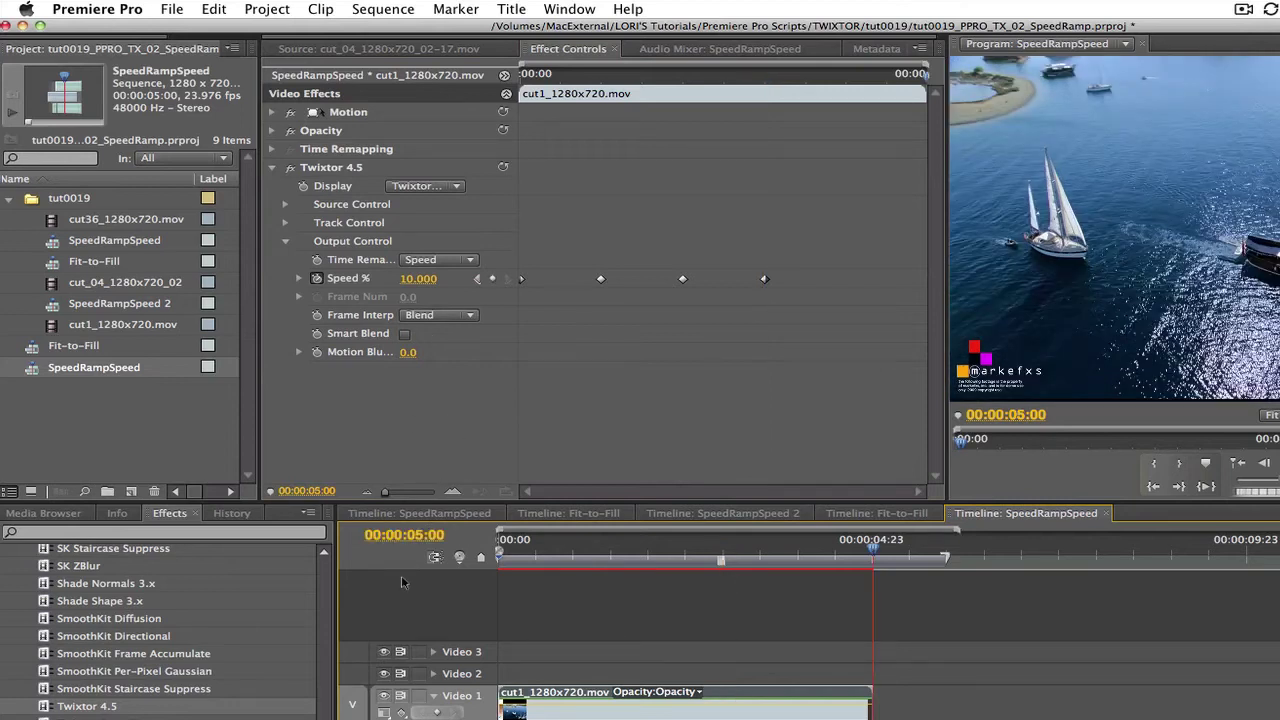
click(418, 278)
text(100)
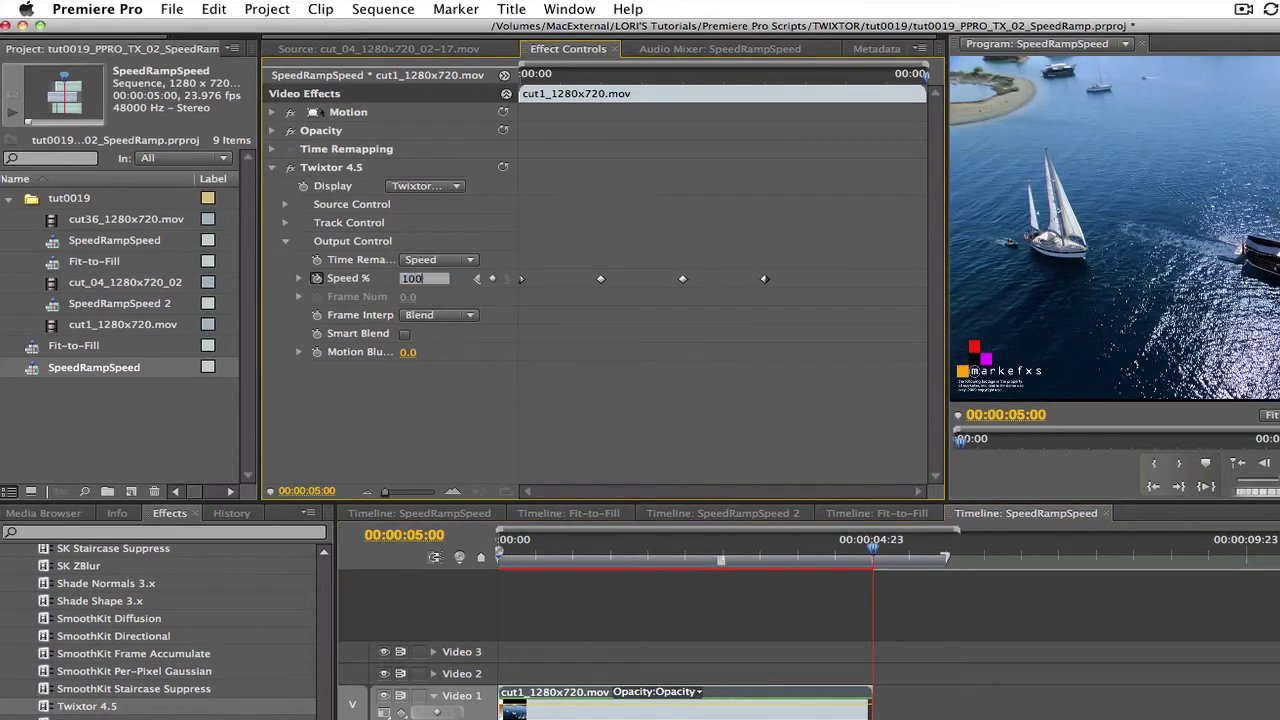
key(Return)
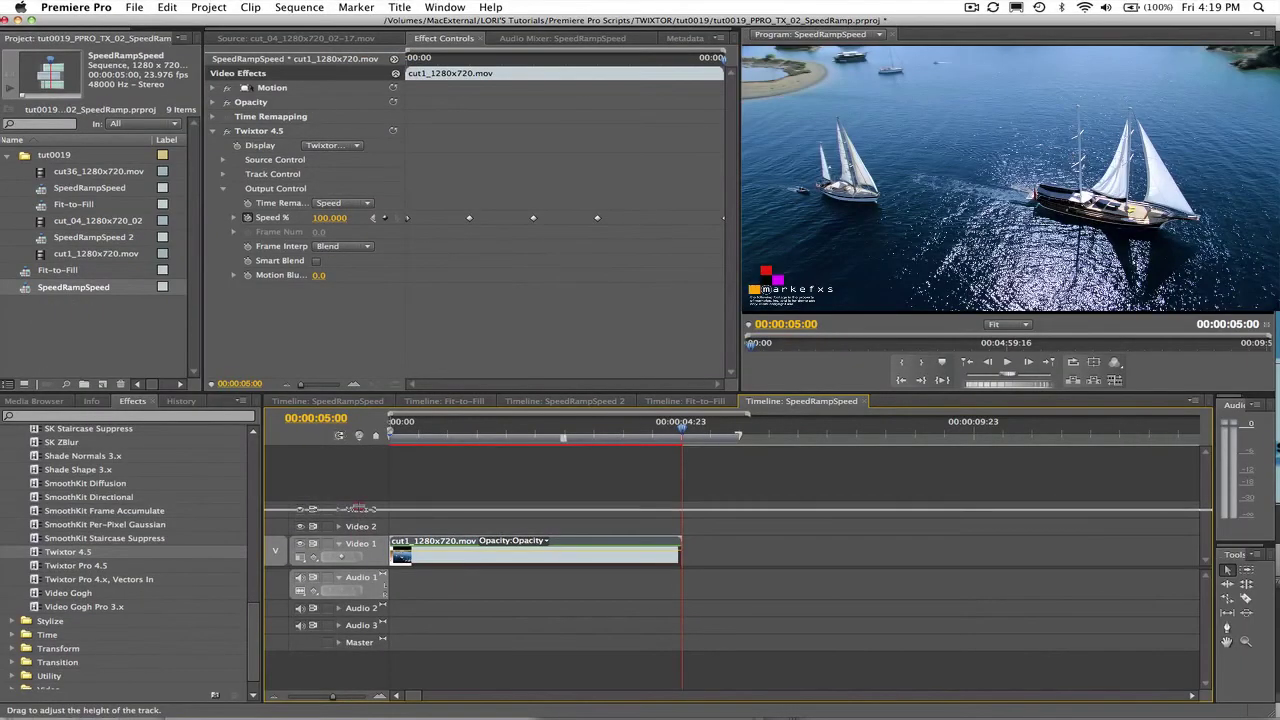
- Show the Output Control: Speed % keyframes on the yacht clip and bend one into a Bezier curve
drag(358, 522, 340, 467)
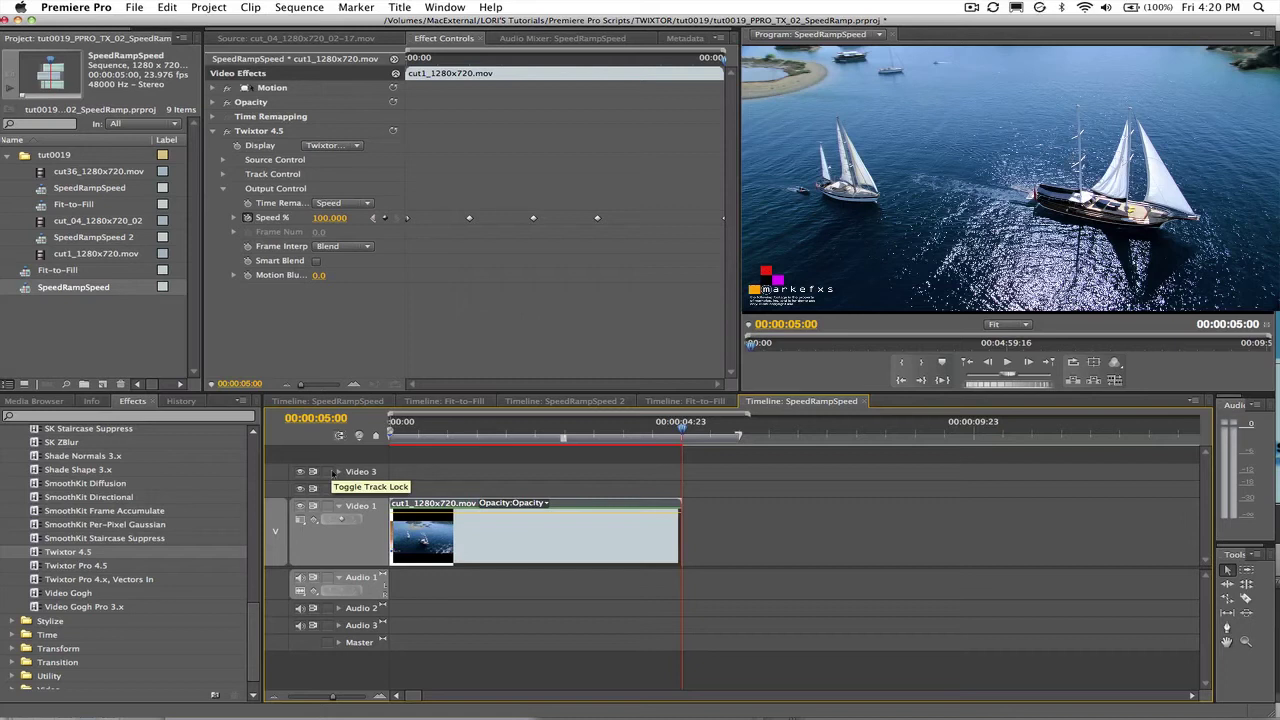
right_click(442, 512)
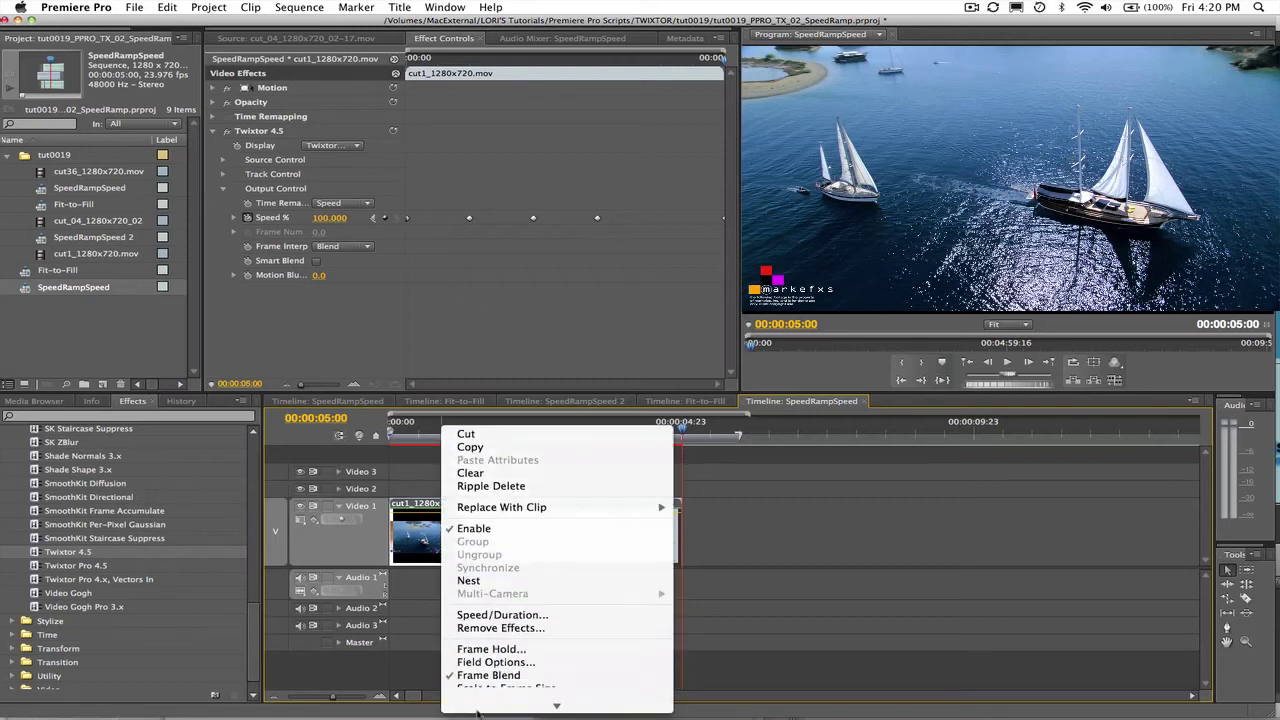
mouse_move(511, 703)
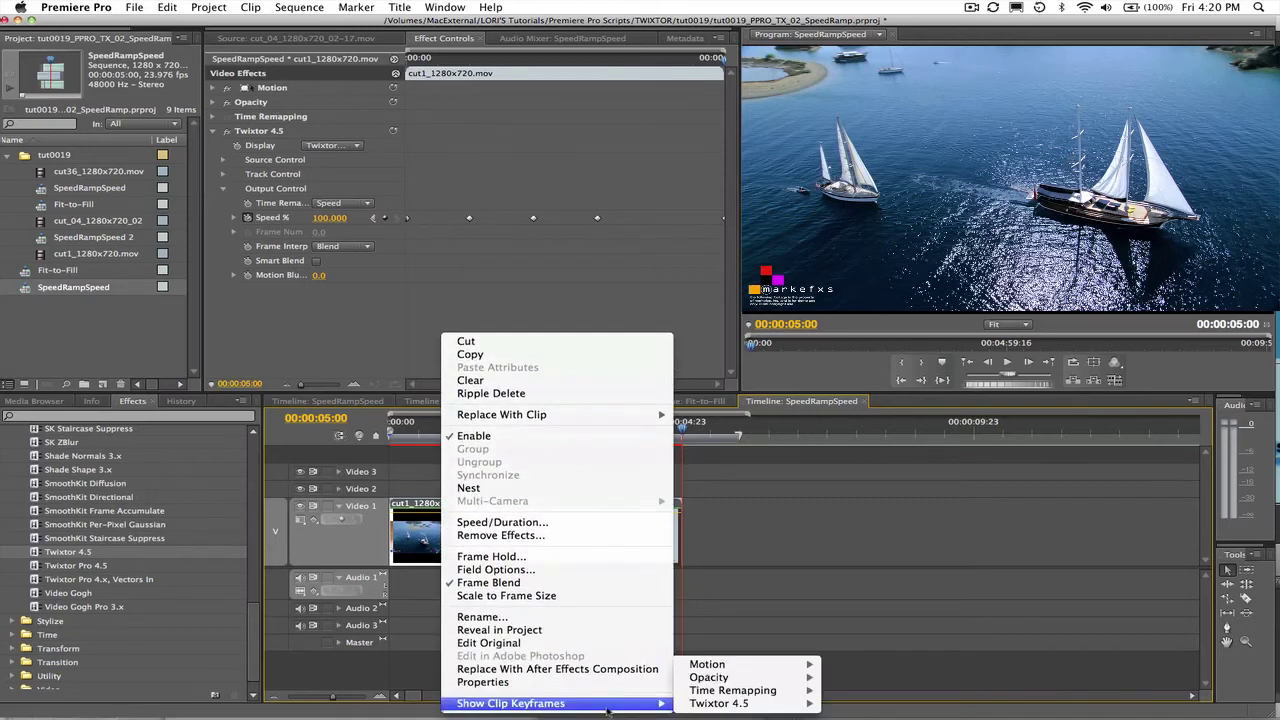
mouse_move(719, 703)
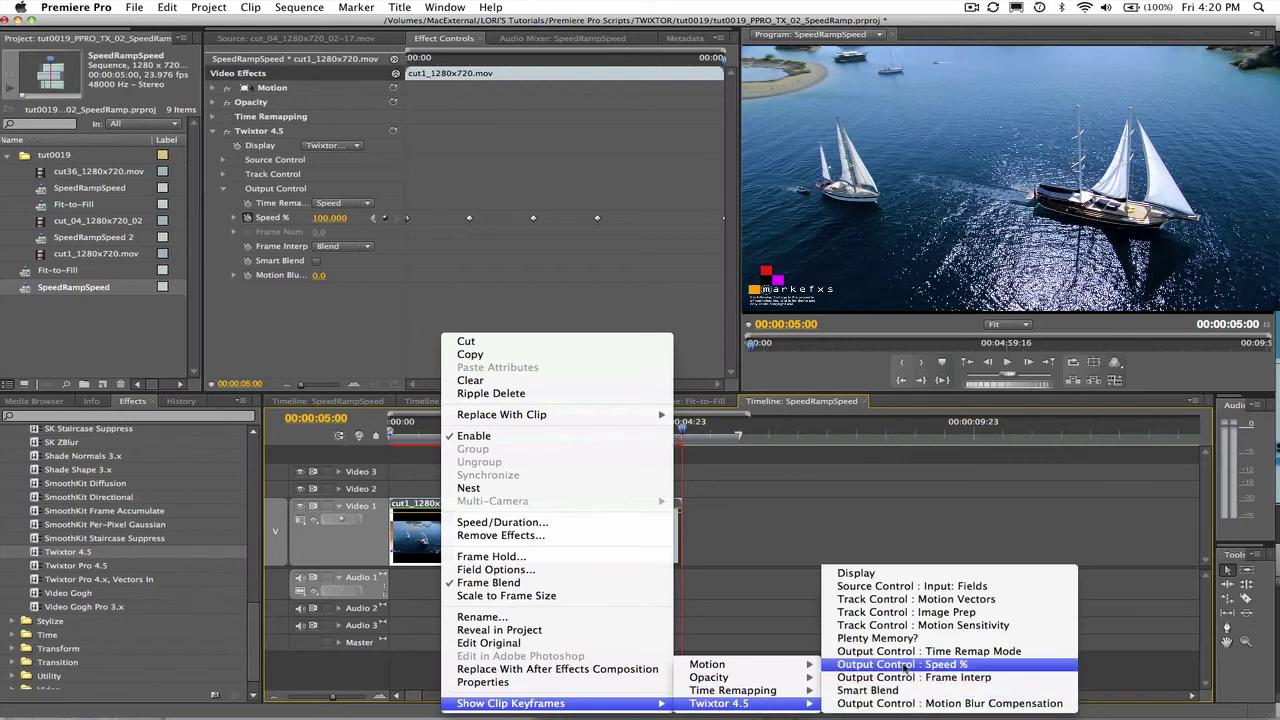
click(900, 664)
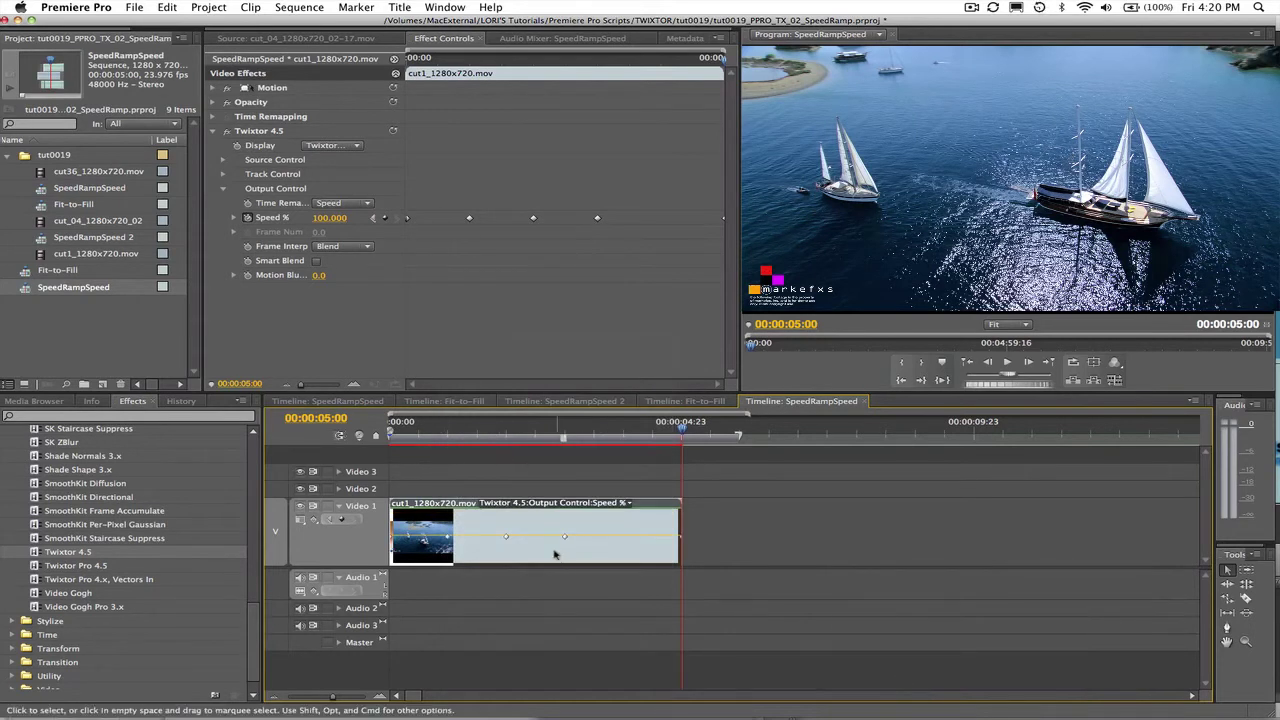
right_click(507, 537)
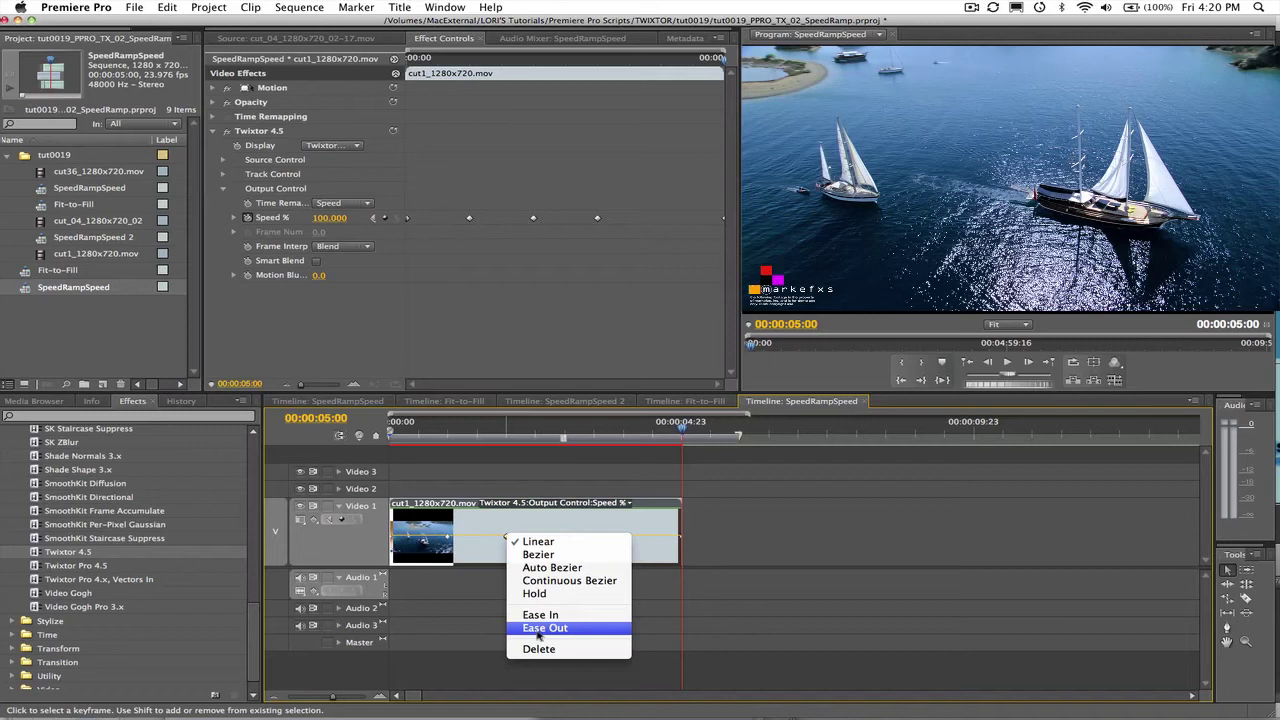
click(540, 556)
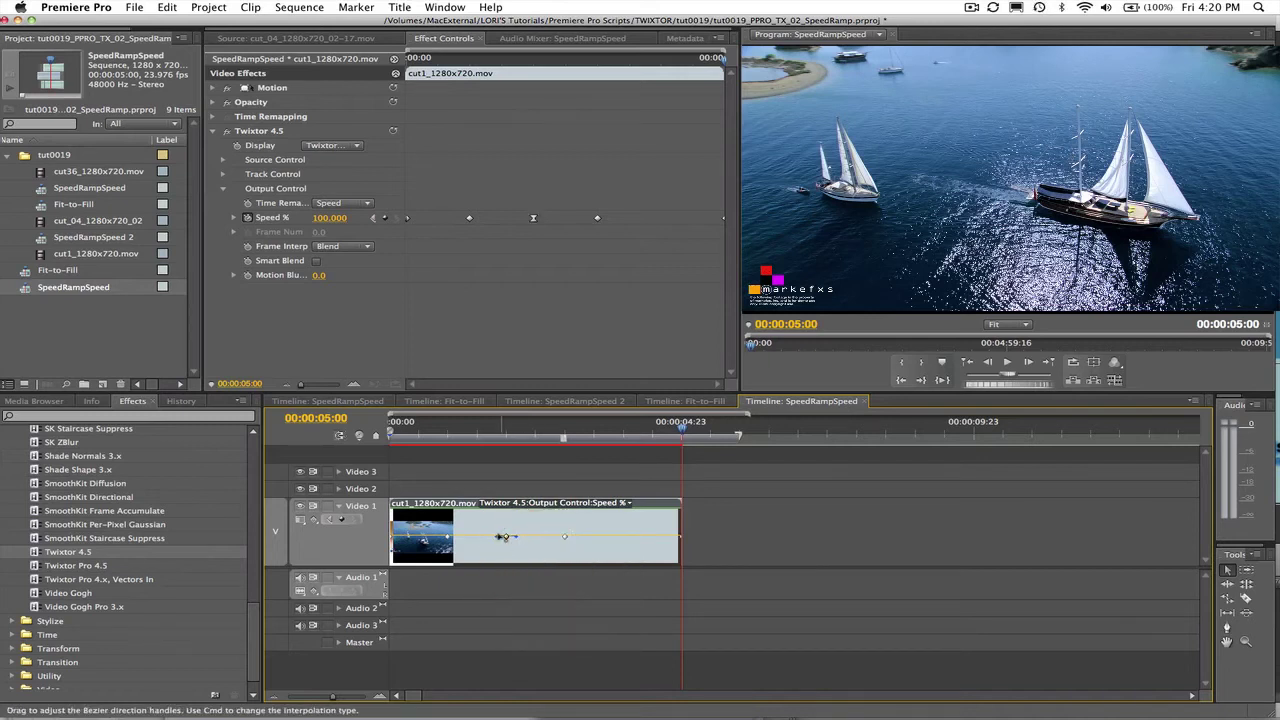
mouse_move(506, 537)
mouse_down()
mouse_move(520, 538)
mouse_move(494, 537)
mouse_up()
- Adjust the Bezier handle and render effects in the work area
click(520, 538)
click(300, 7)
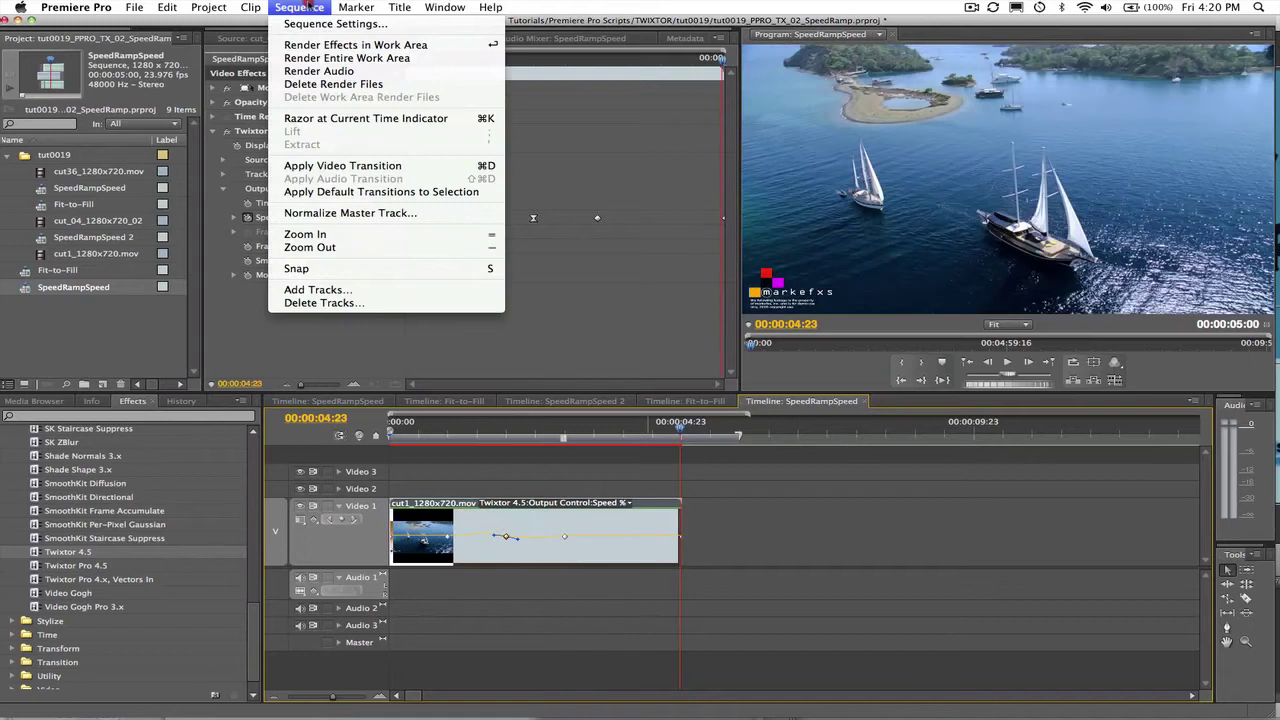
click(338, 46)
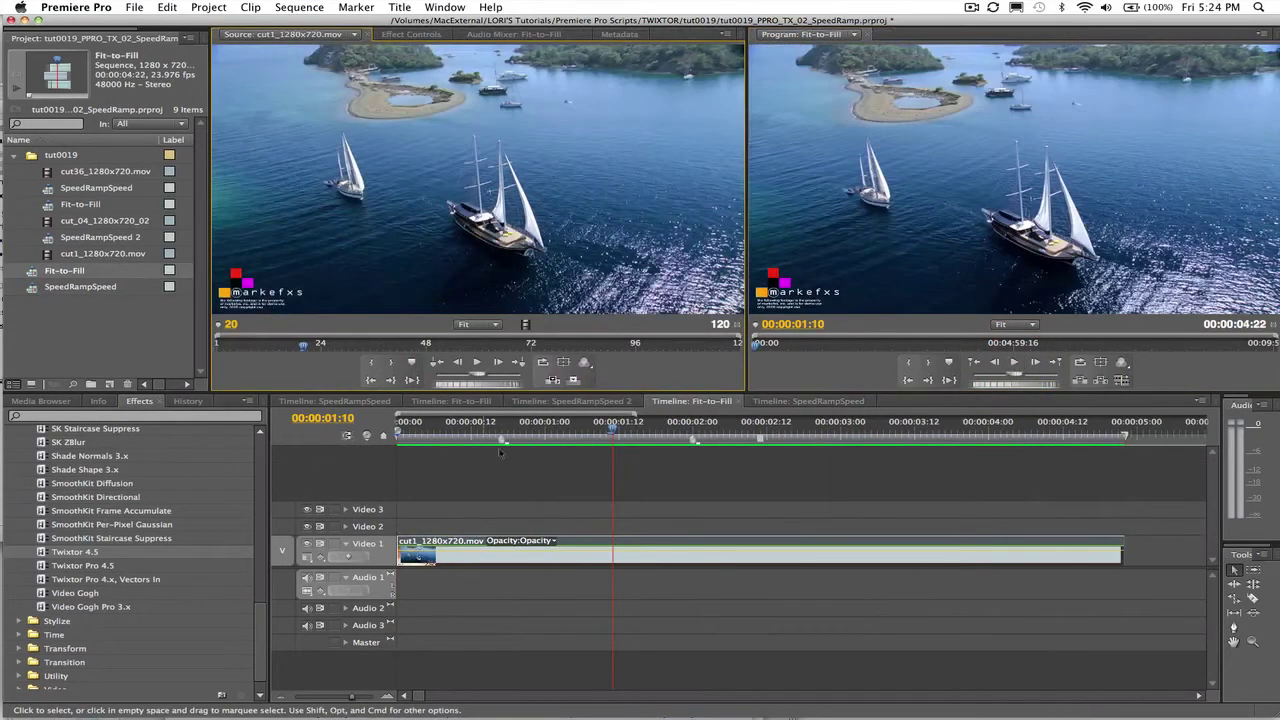
- Move the yacht clip to start at 2 seconds on Video 1
click(571, 556)
drag(570, 556, 867, 562)
drag(616, 432, 694, 432)
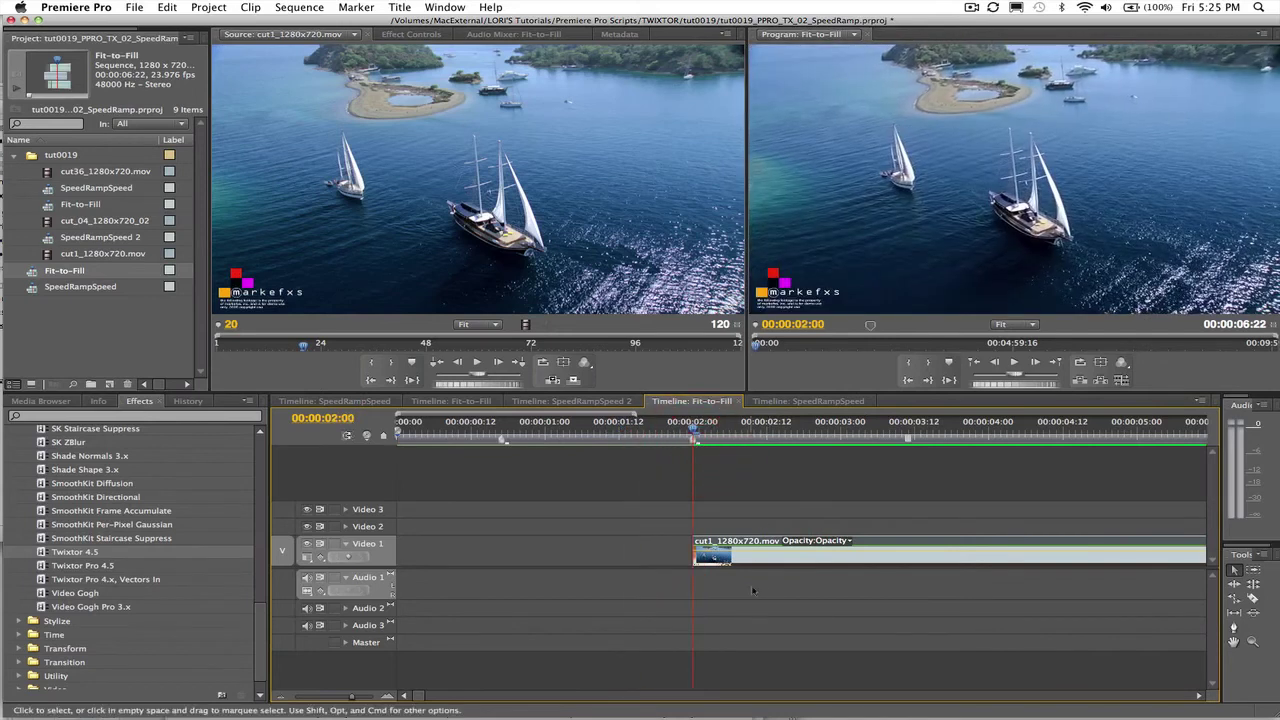
- Place cut_04 on Video 2 at the sequence start and apply Twixtor 4.5 to it
drag(105, 220, 485, 524)
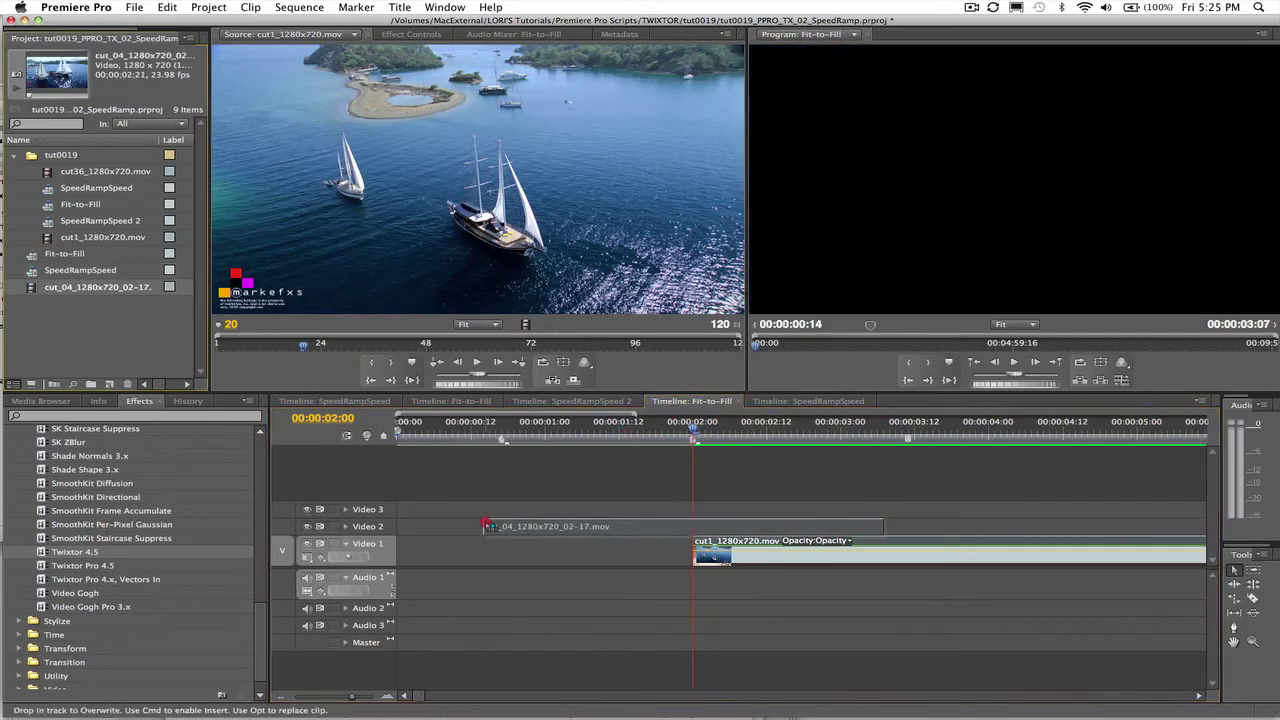
drag(485, 524, 455, 527)
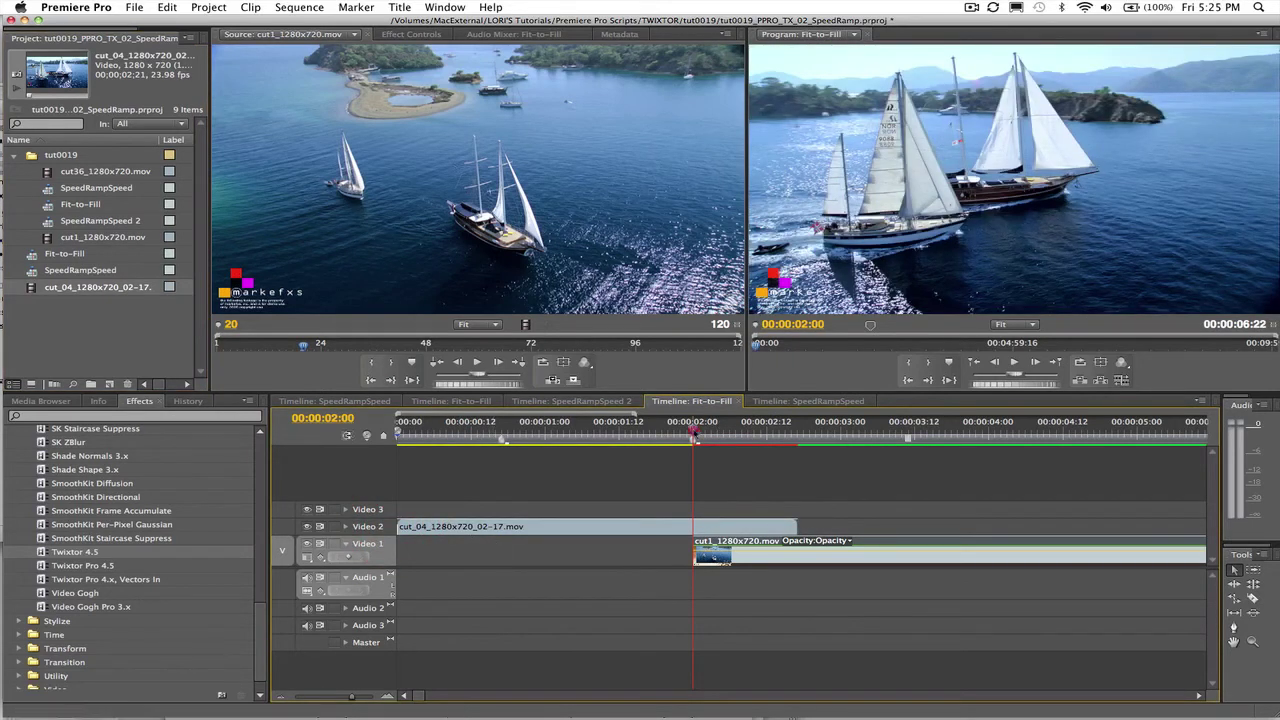
drag(695, 436, 794, 463)
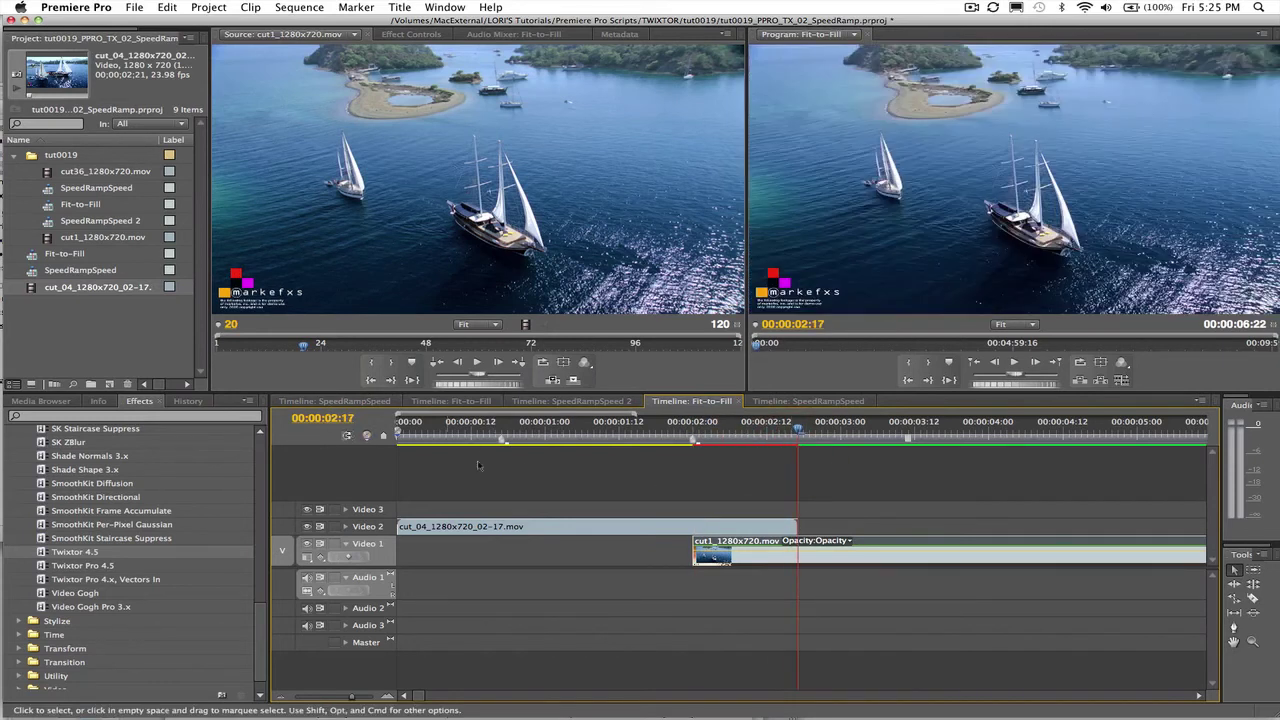
mouse_move(797, 443)
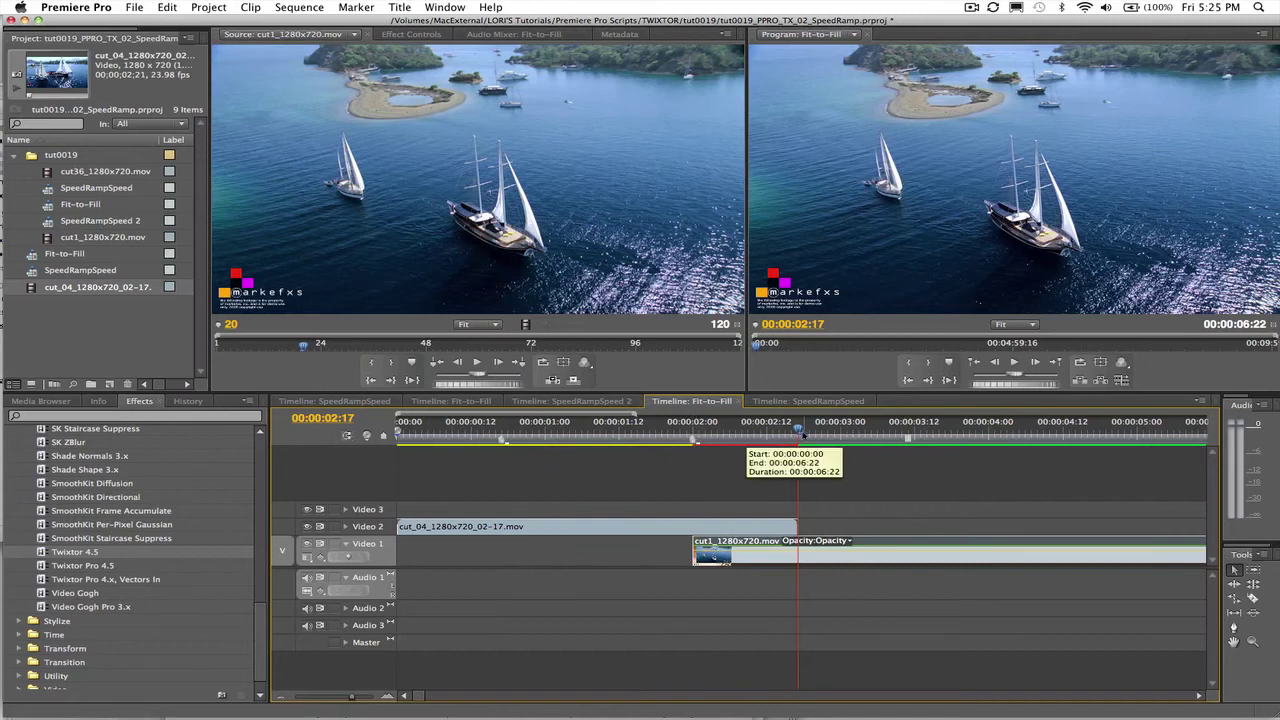
click(695, 428)
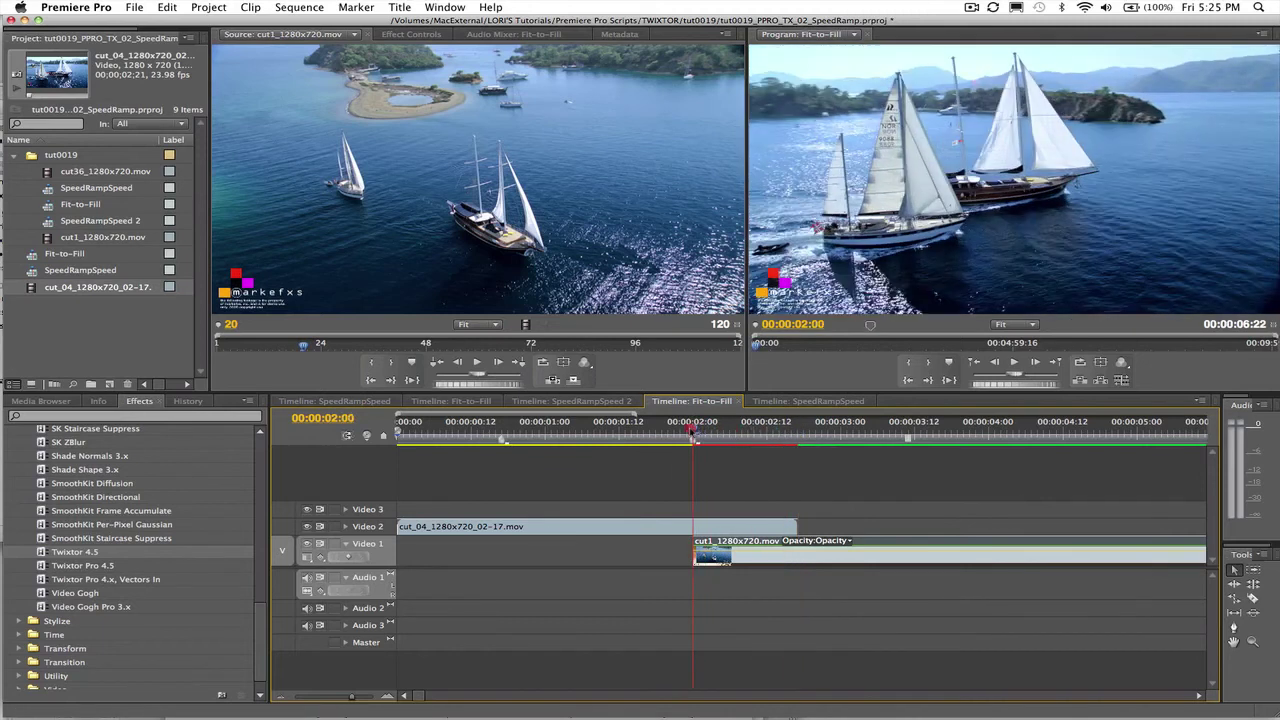
click(690, 428)
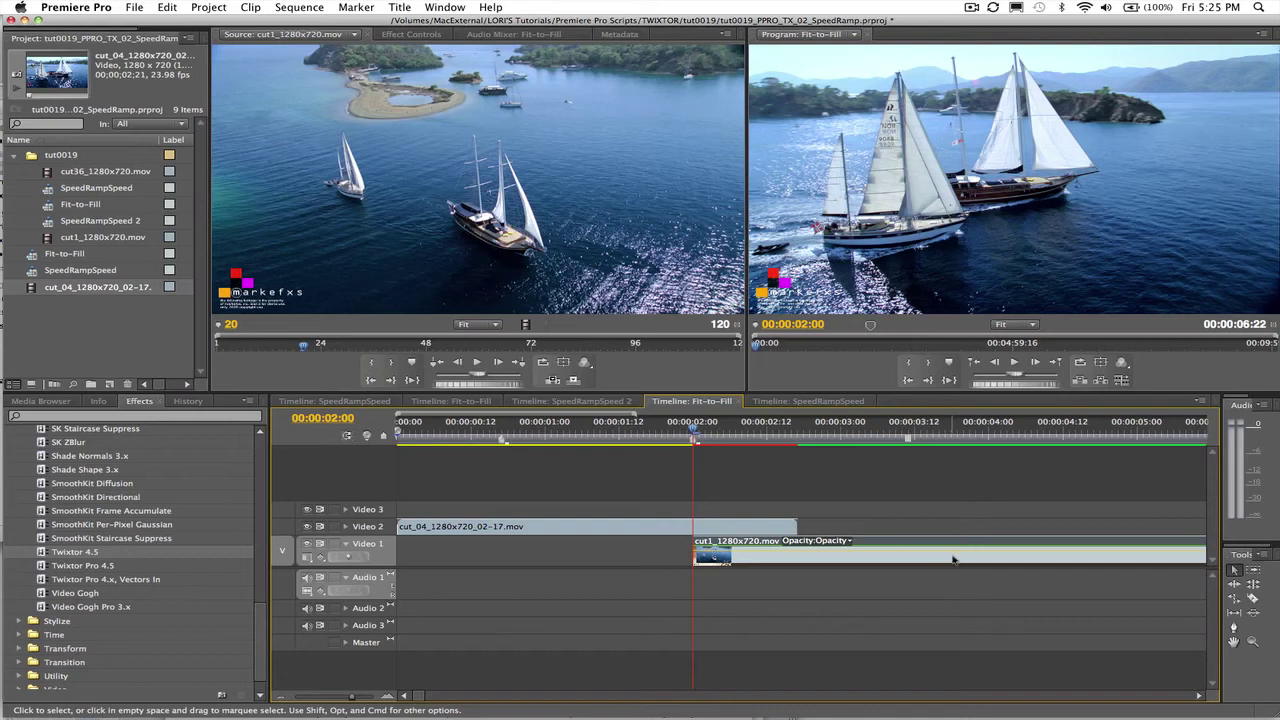
click(601, 527)
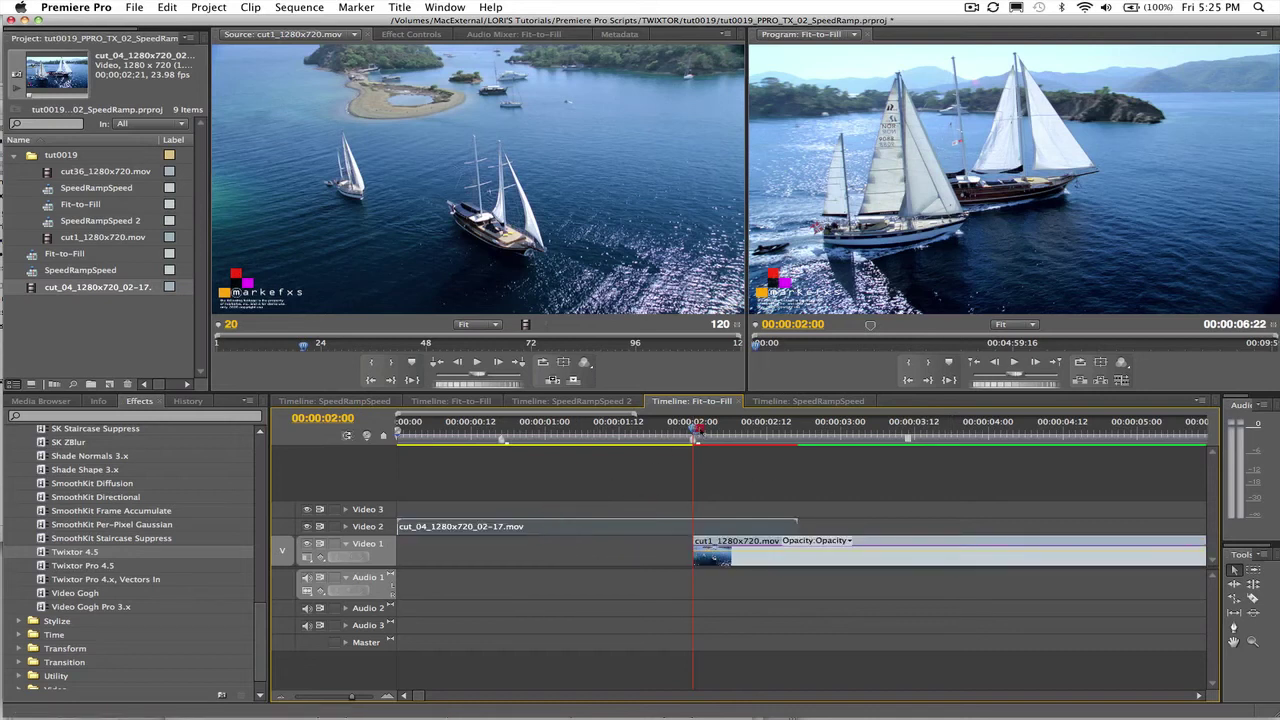
drag(75, 552, 523, 525)
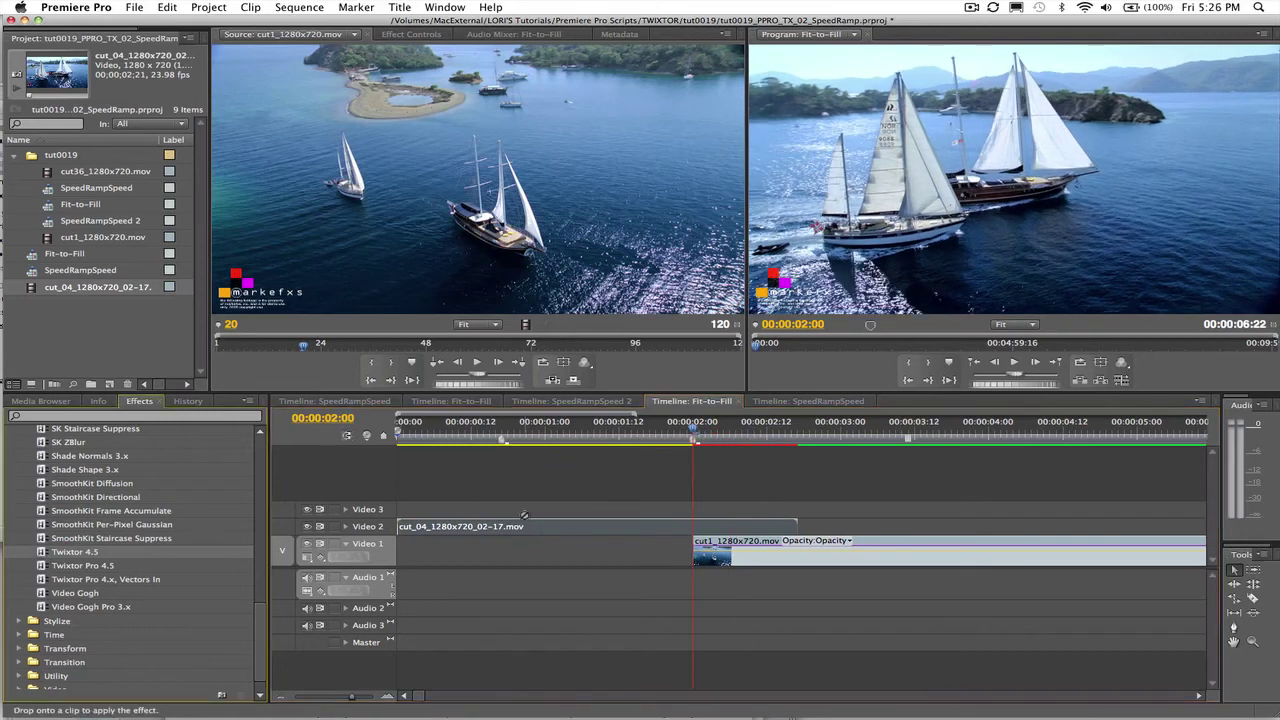
- Expand the sailboat clip's Twixtor 4.5 settings and set Display to Source
click(562, 522)
click(416, 35)
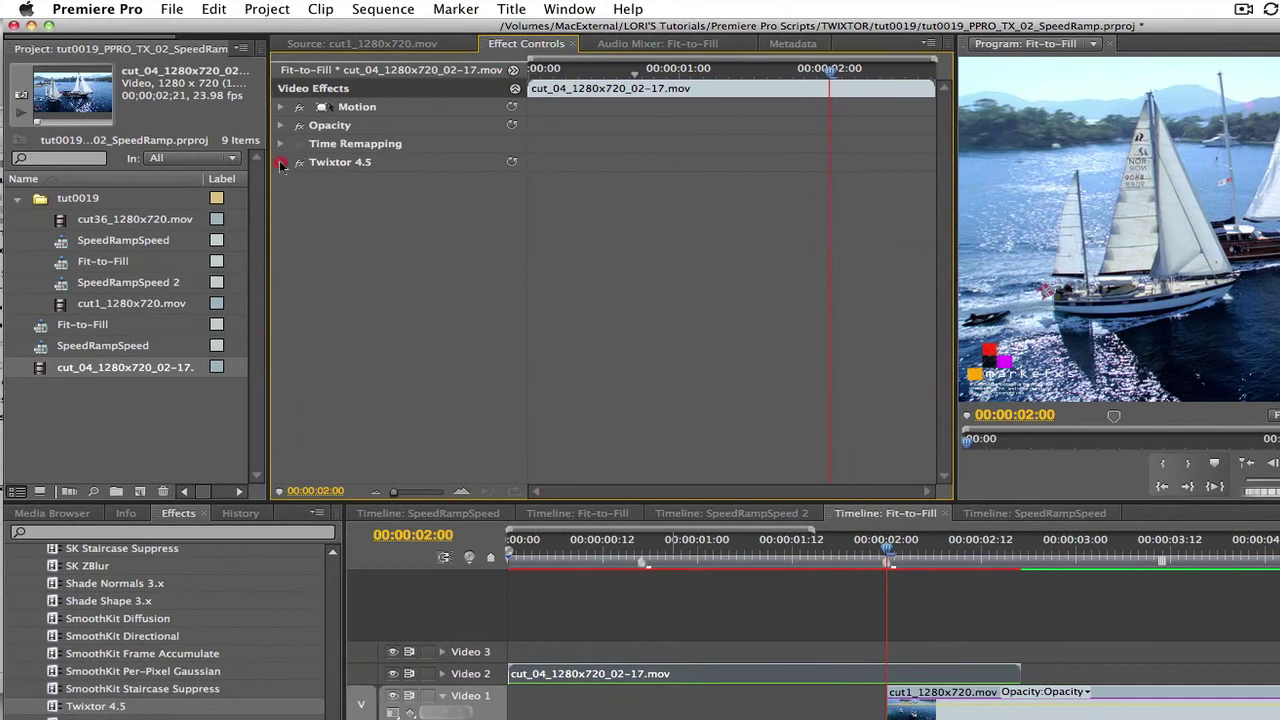
click(281, 162)
click(293, 199)
click(437, 181)
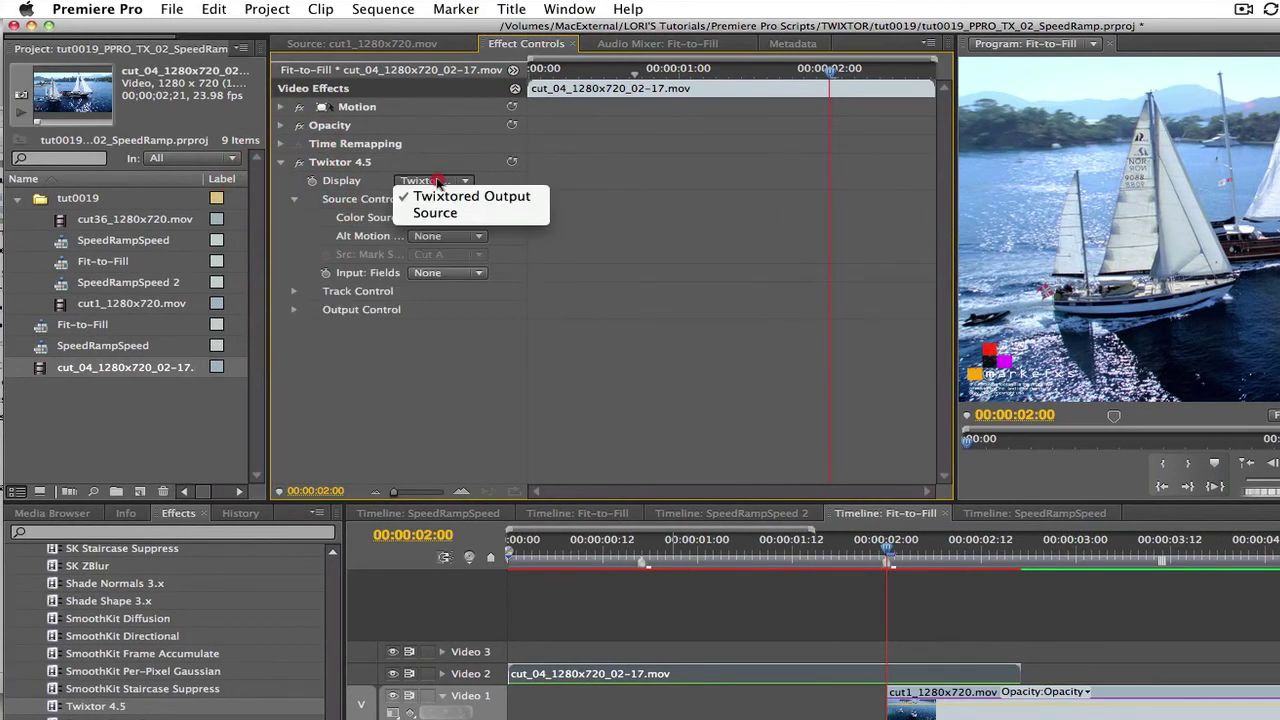
click(432, 213)
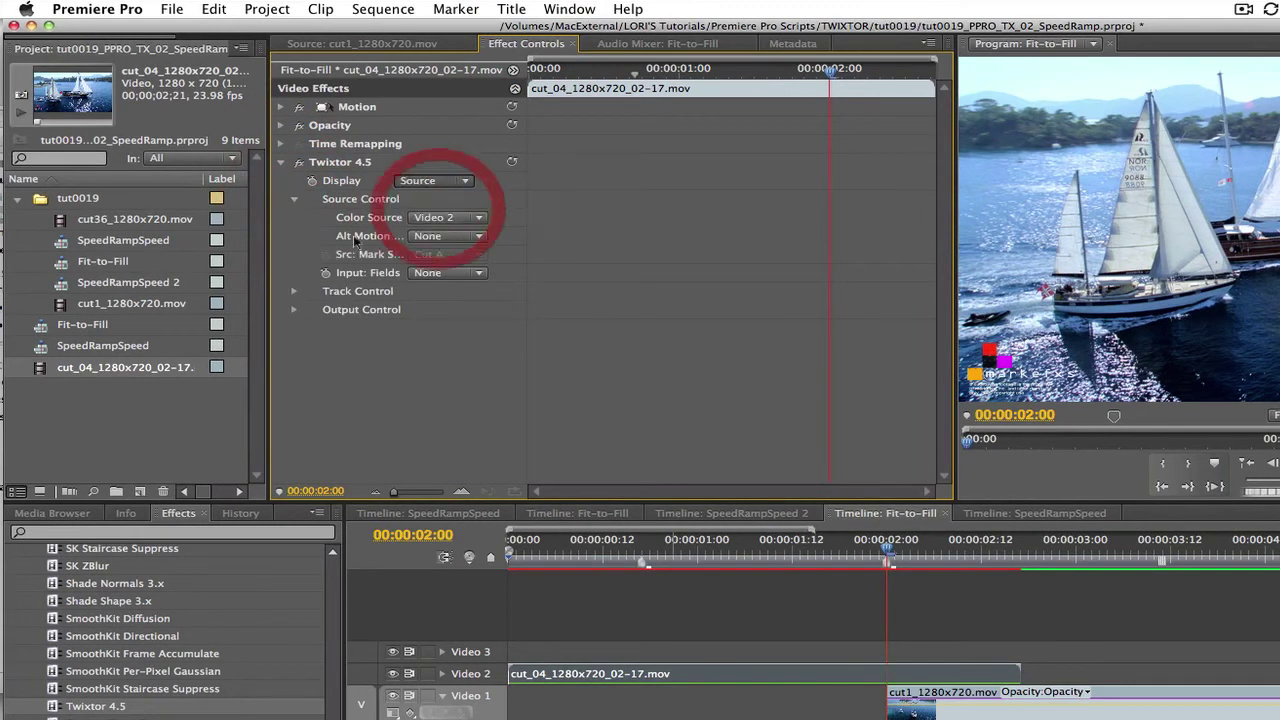
- Keep input fields at None and switch Time Remapping to Frame Number
click(294, 310)
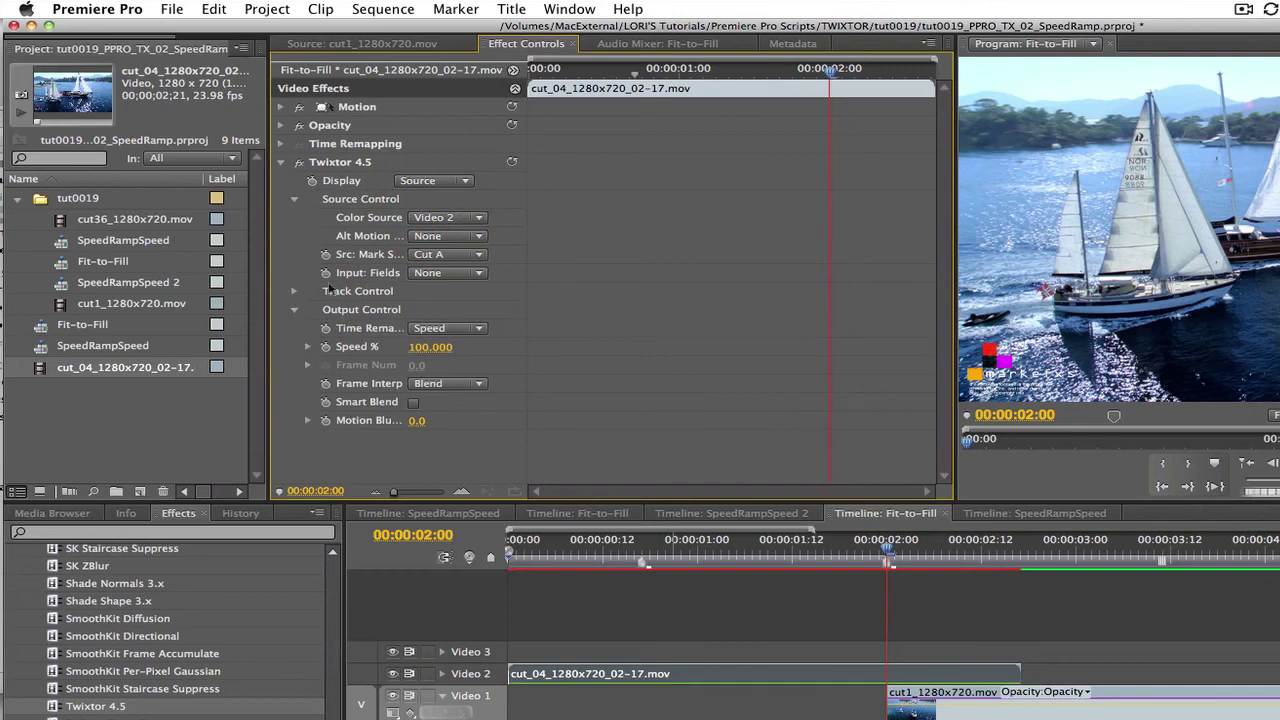
click(440, 273)
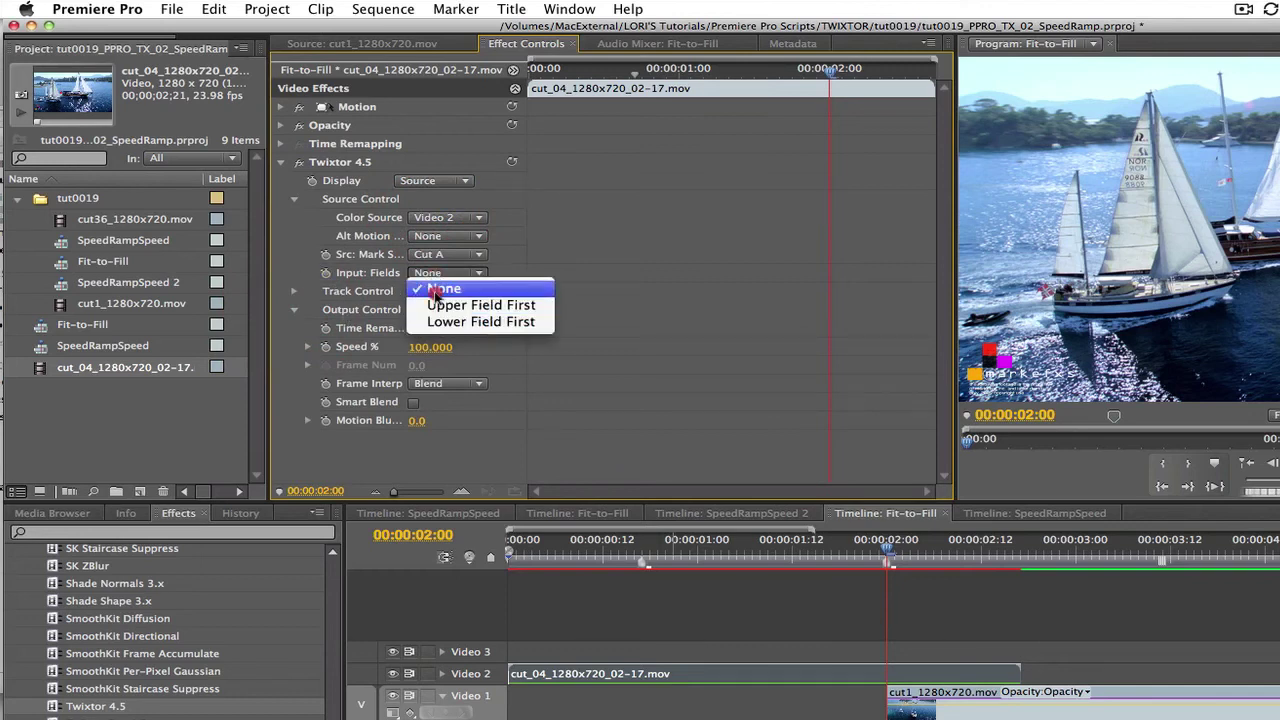
click(437, 289)
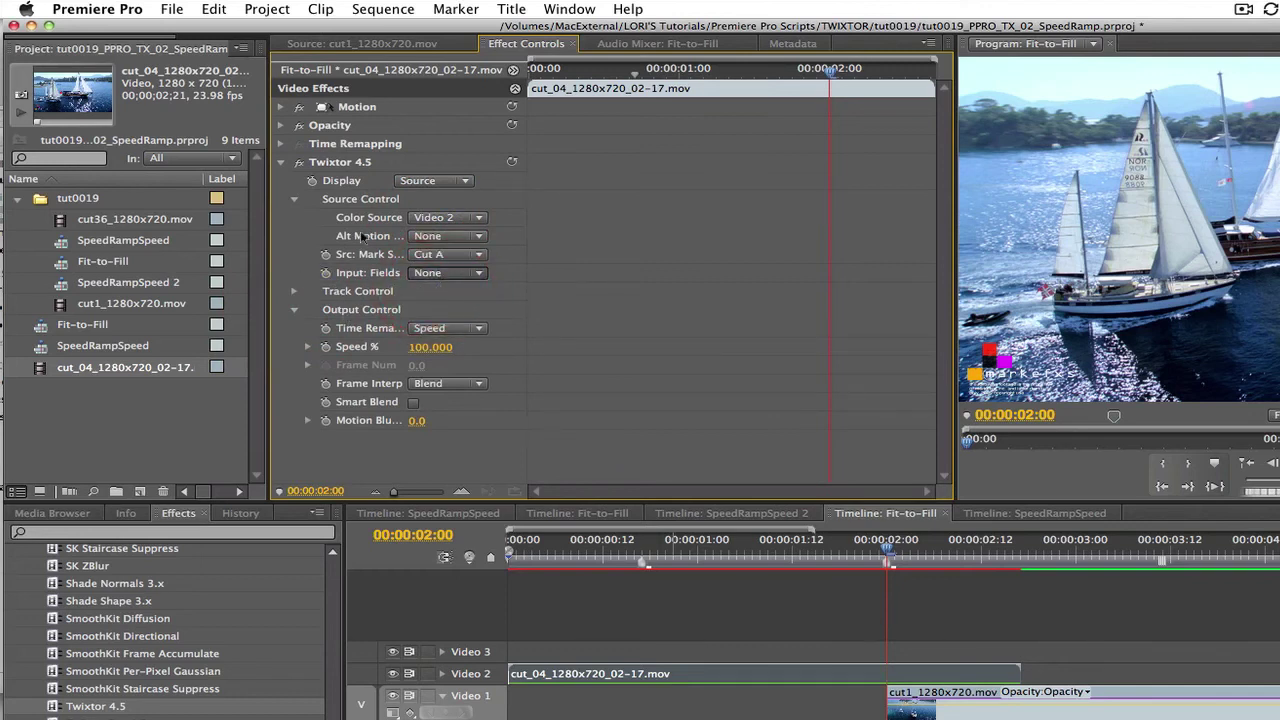
click(435, 330)
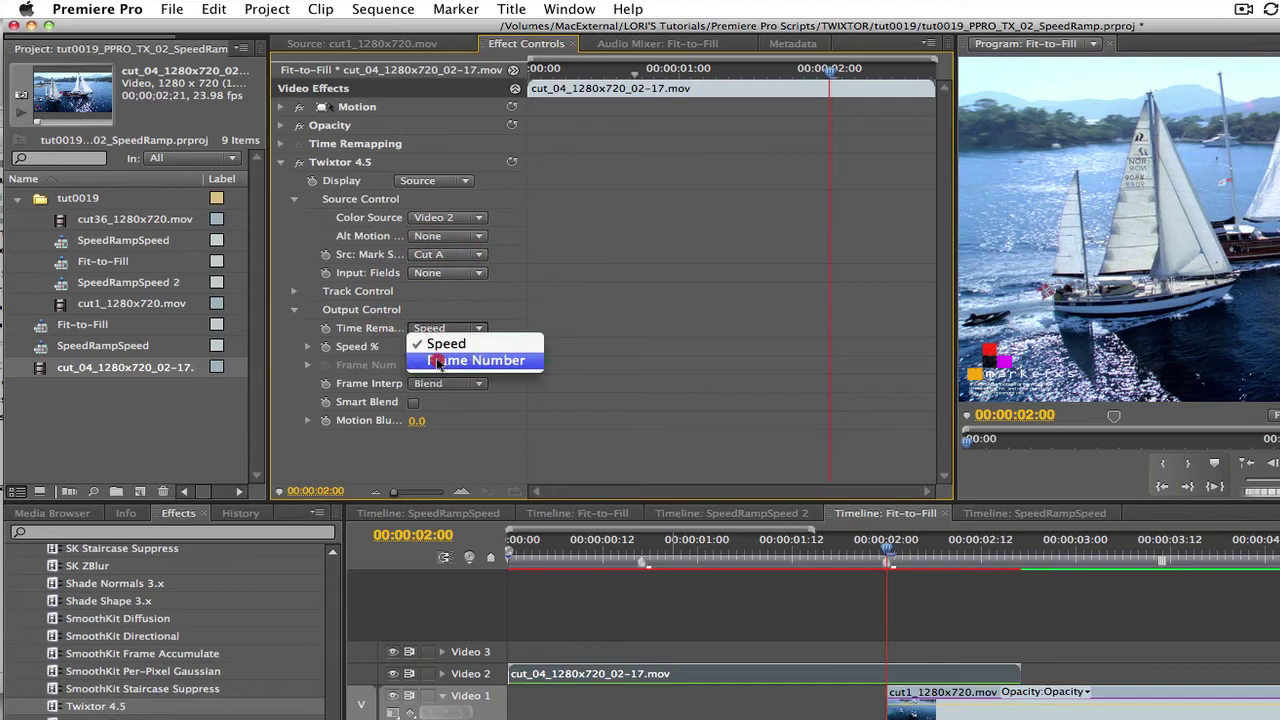
click(438, 361)
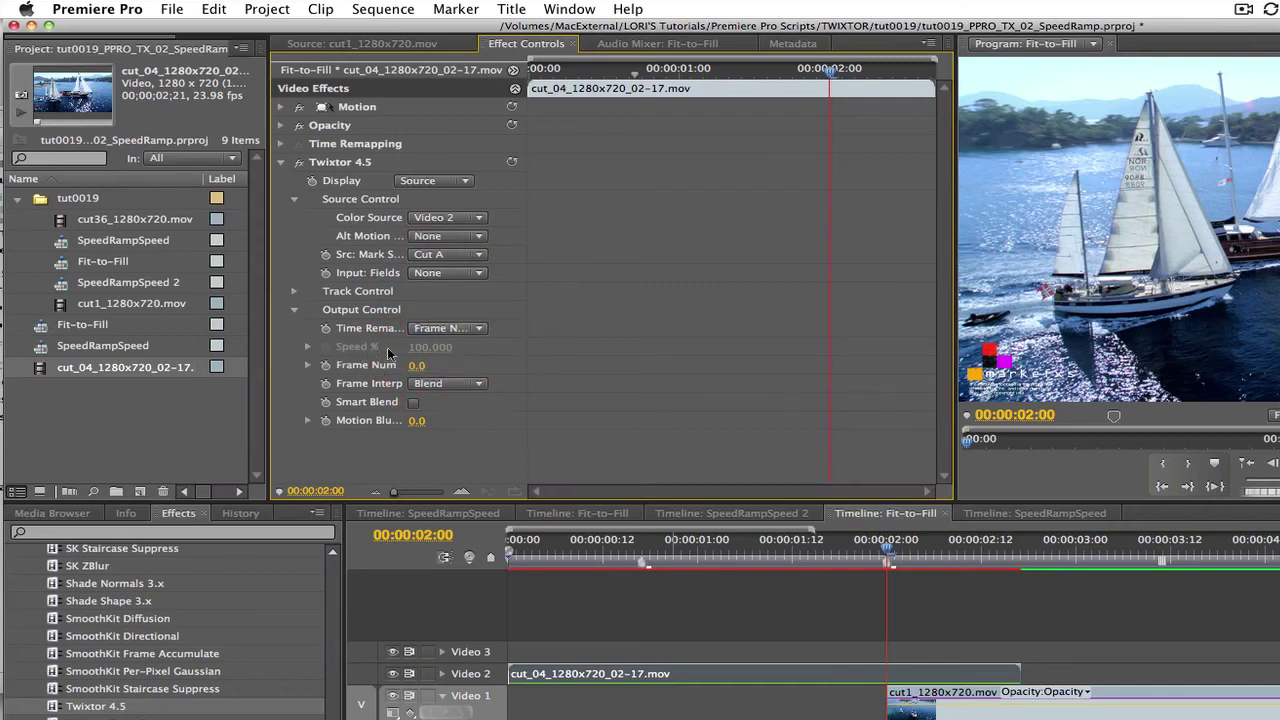
mouse_move(637, 558)
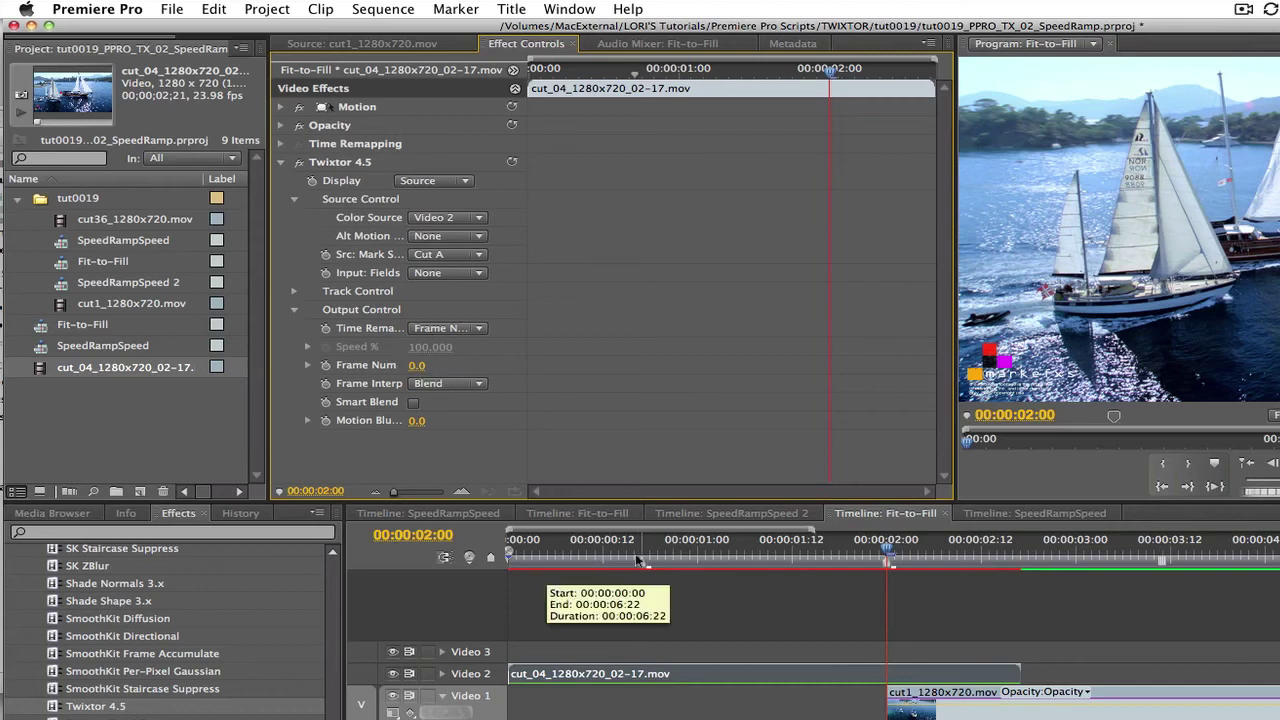
- Show time as frames and keyframe Frame Num at 0 on frame 17
click(665, 558)
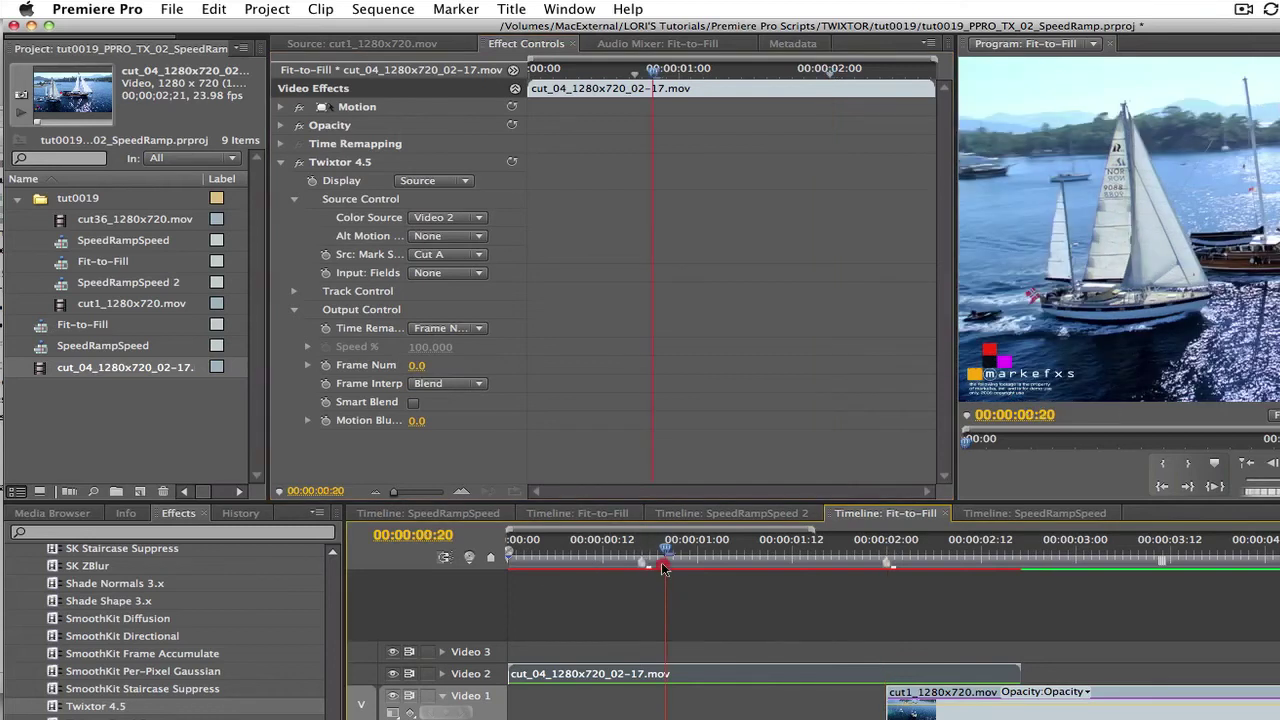
key(Left)
key(Left)
key(Left)
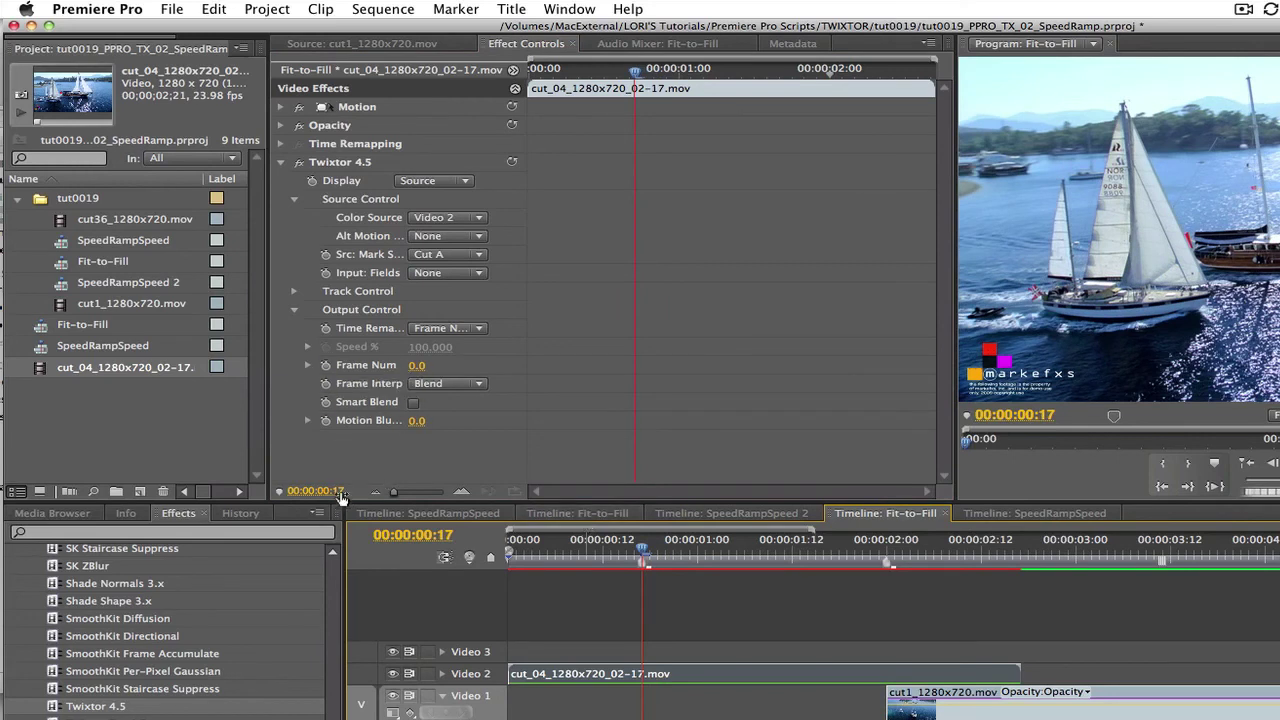
right_click(446, 538)
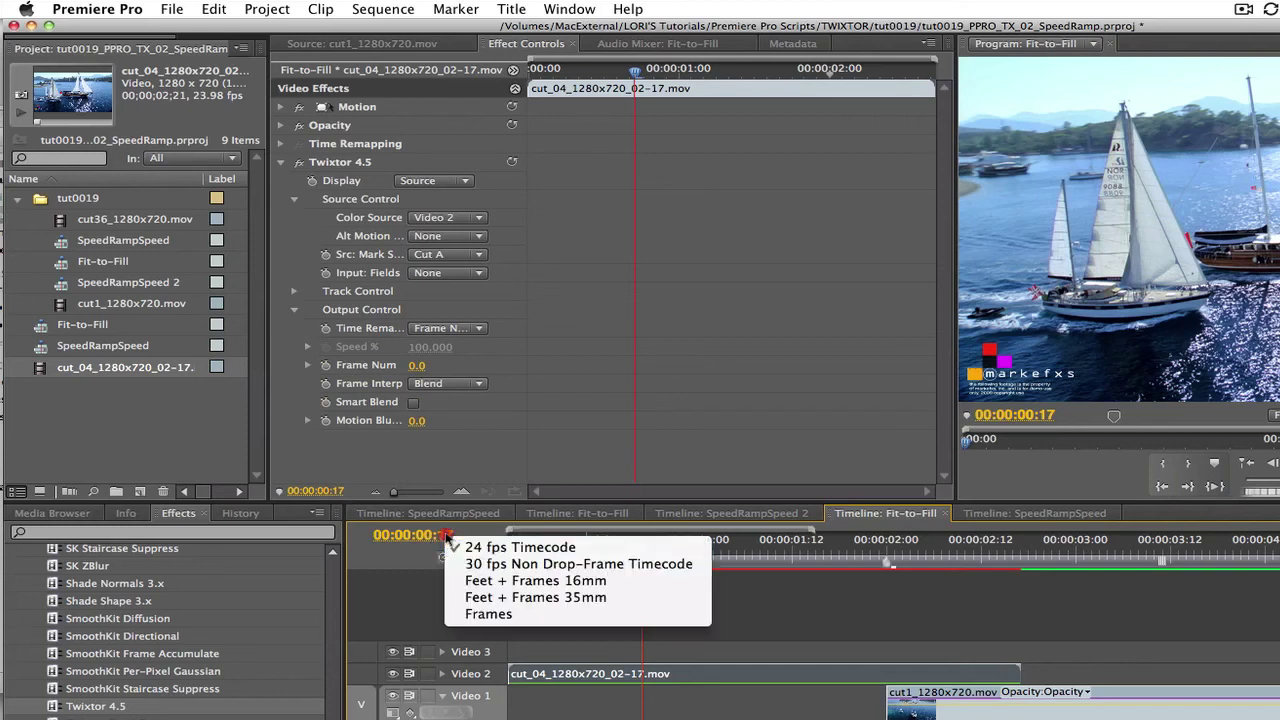
click(488, 613)
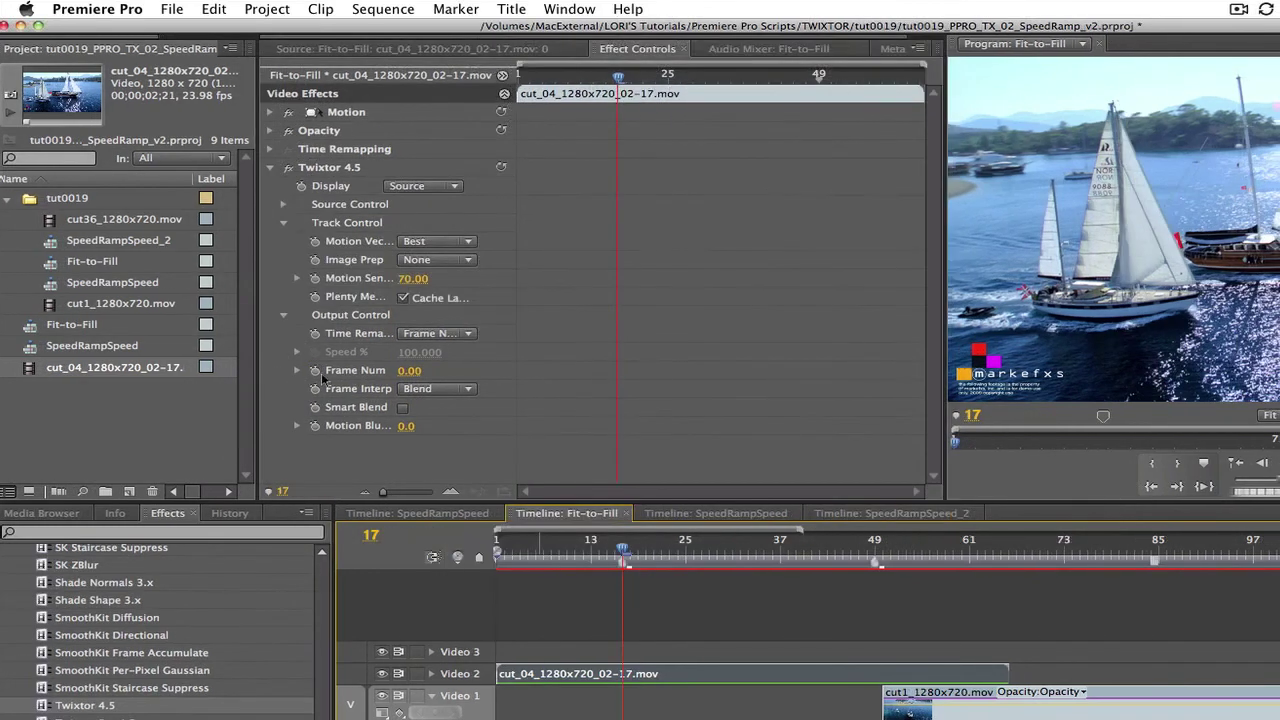
click(315, 370)
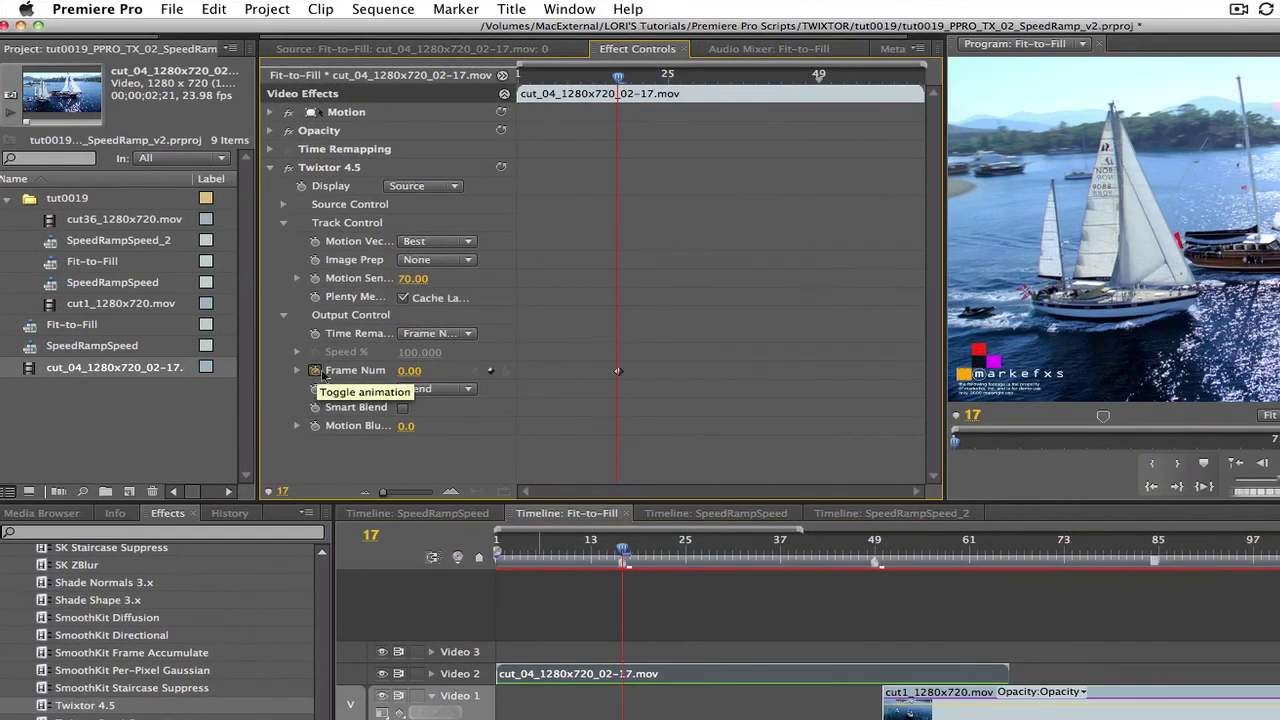
click(411, 371)
key(Return)
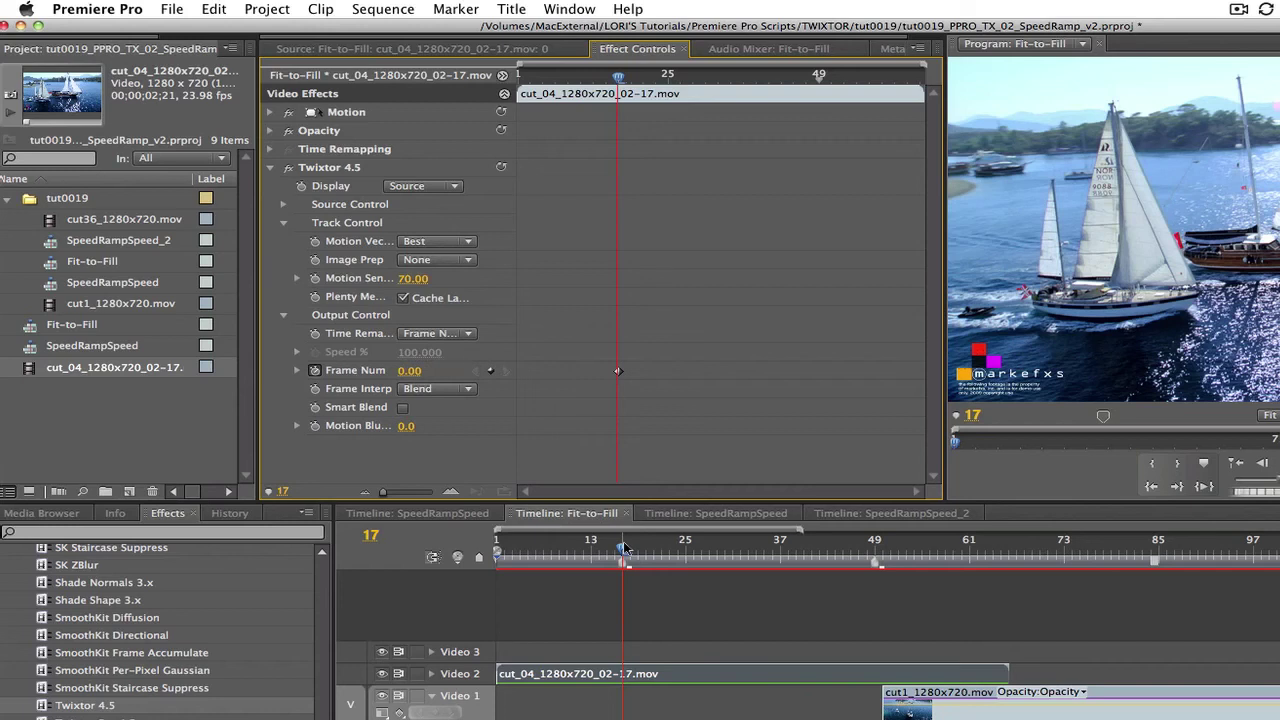
- Add a Frame Num 65 keyframe at frame 65 and preview the retimed frames
mouse_move(623, 548)
mouse_down()
mouse_move(1017, 584)
mouse_move(1001, 590)
mouse_up()
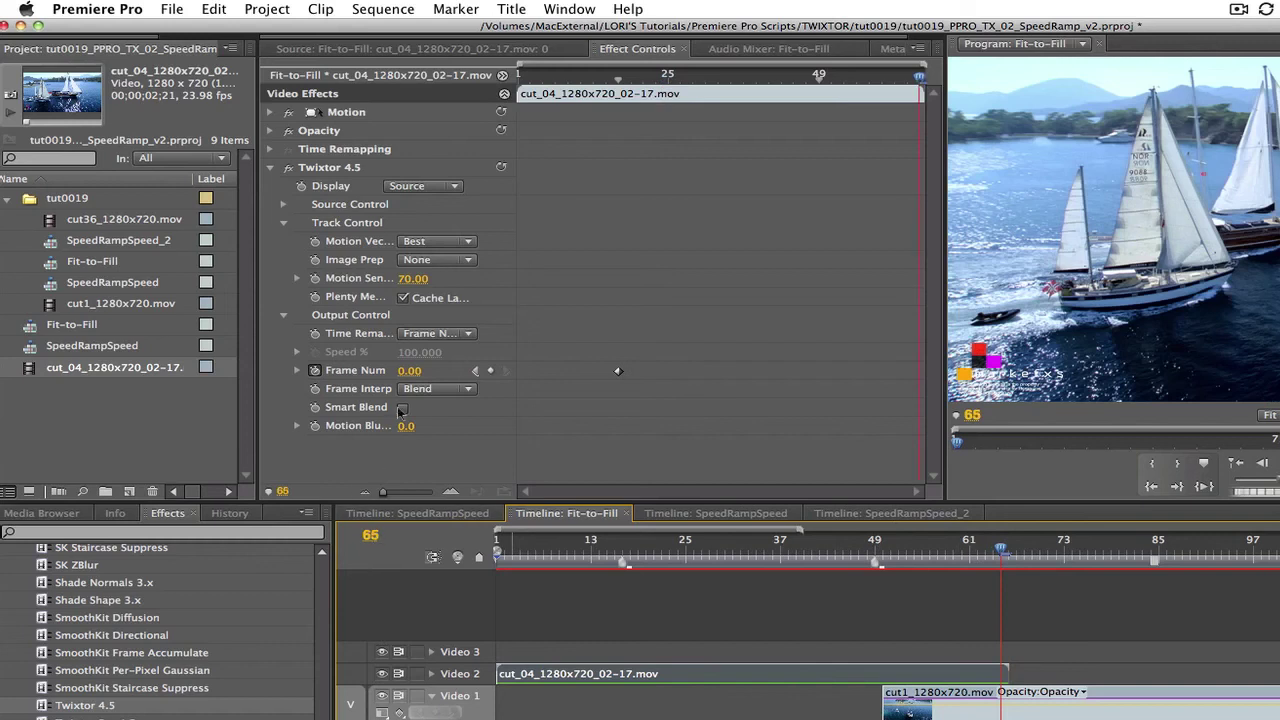
click(410, 370)
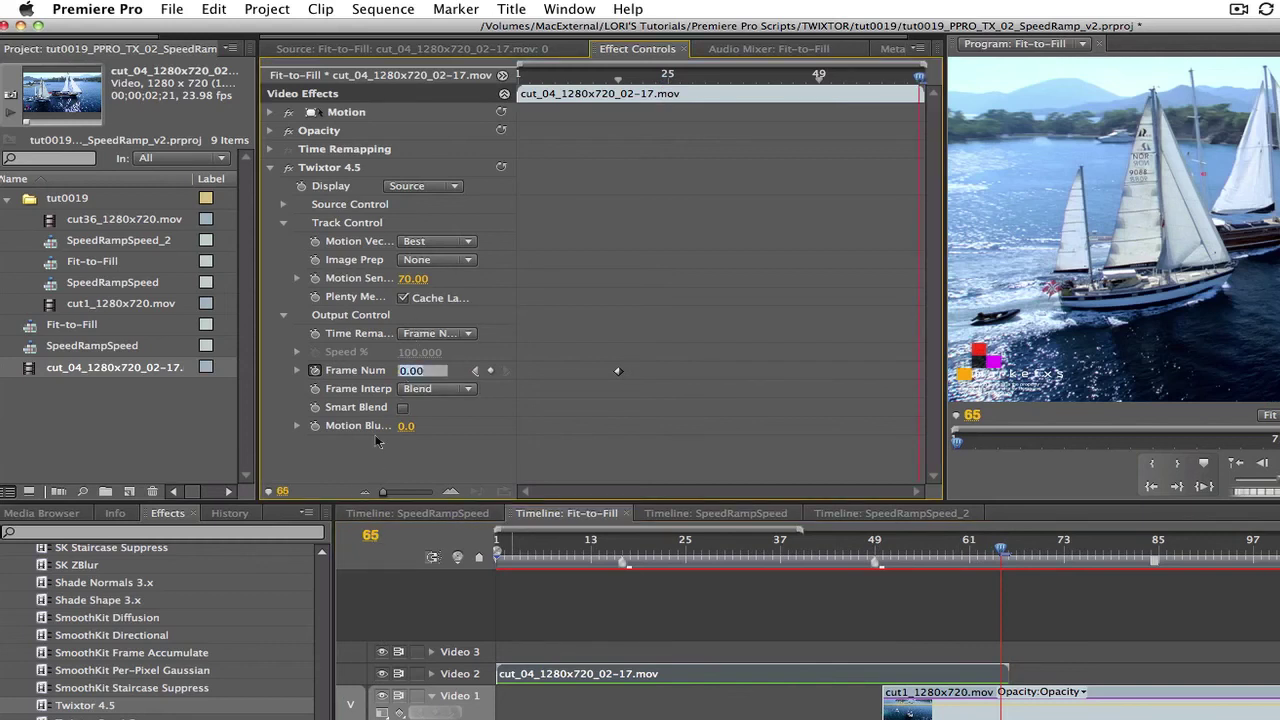
text(65)
key(Return)
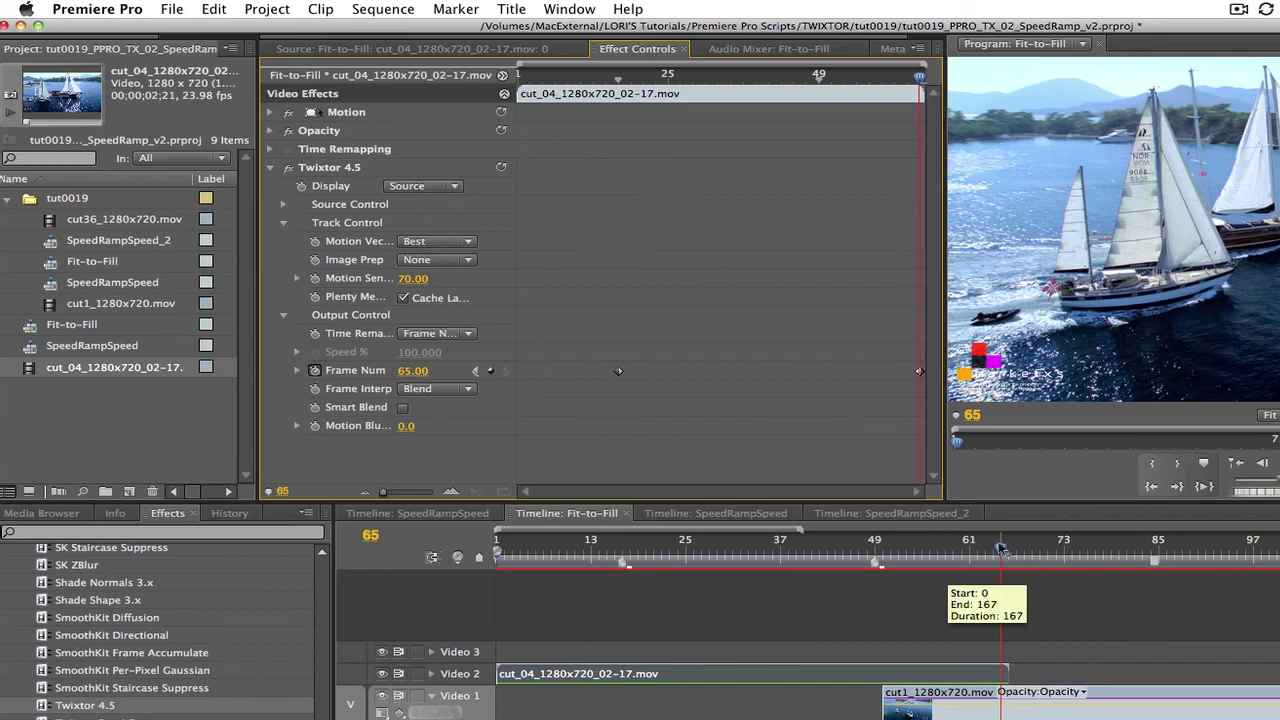
drag(1001, 550, 781, 550)
- Restore 24 fps timecode, trim cut_04's head to frame 17, and move it to Video 1 at 00:00
click(623, 555)
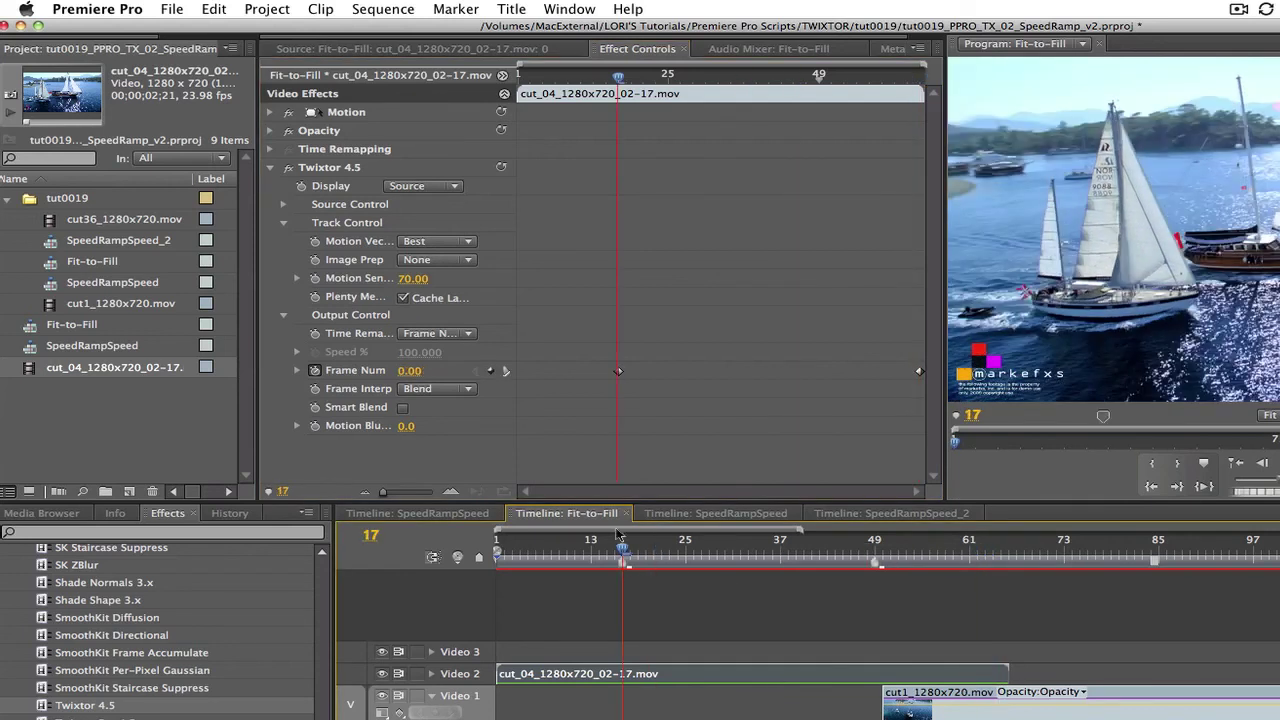
right_click(371, 536)
click(416, 547)
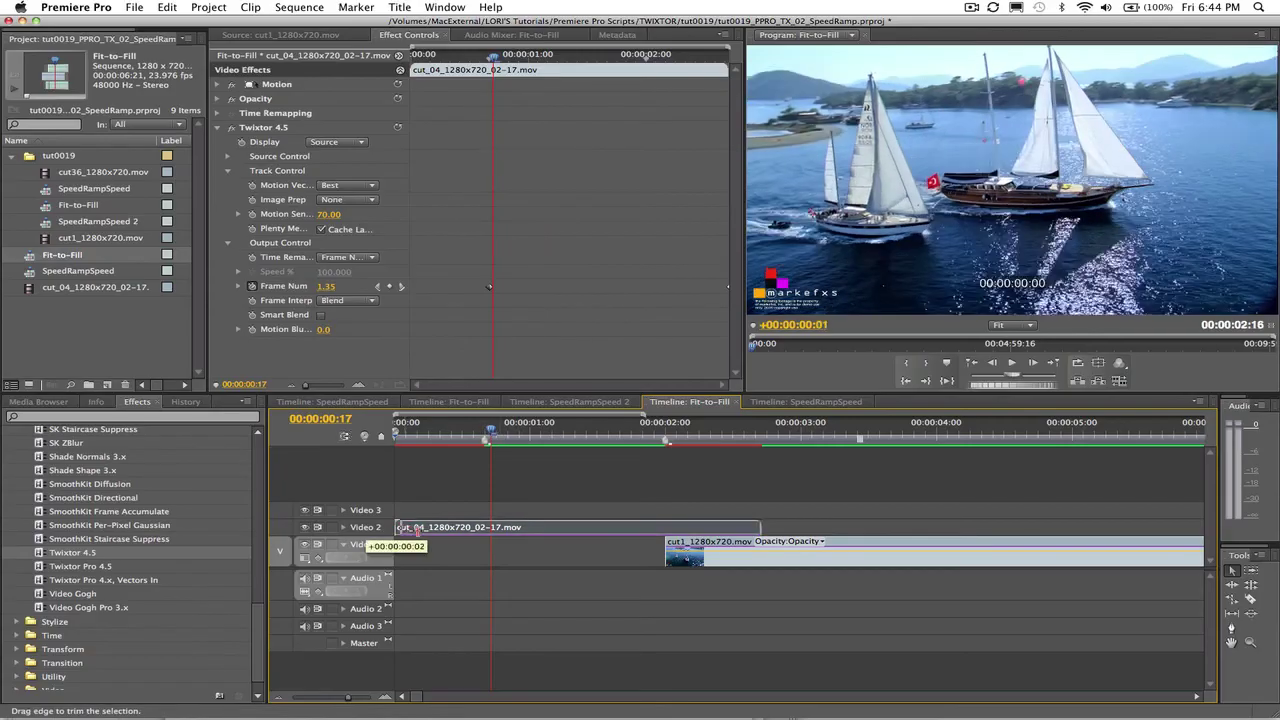
drag(397, 527, 490, 535)
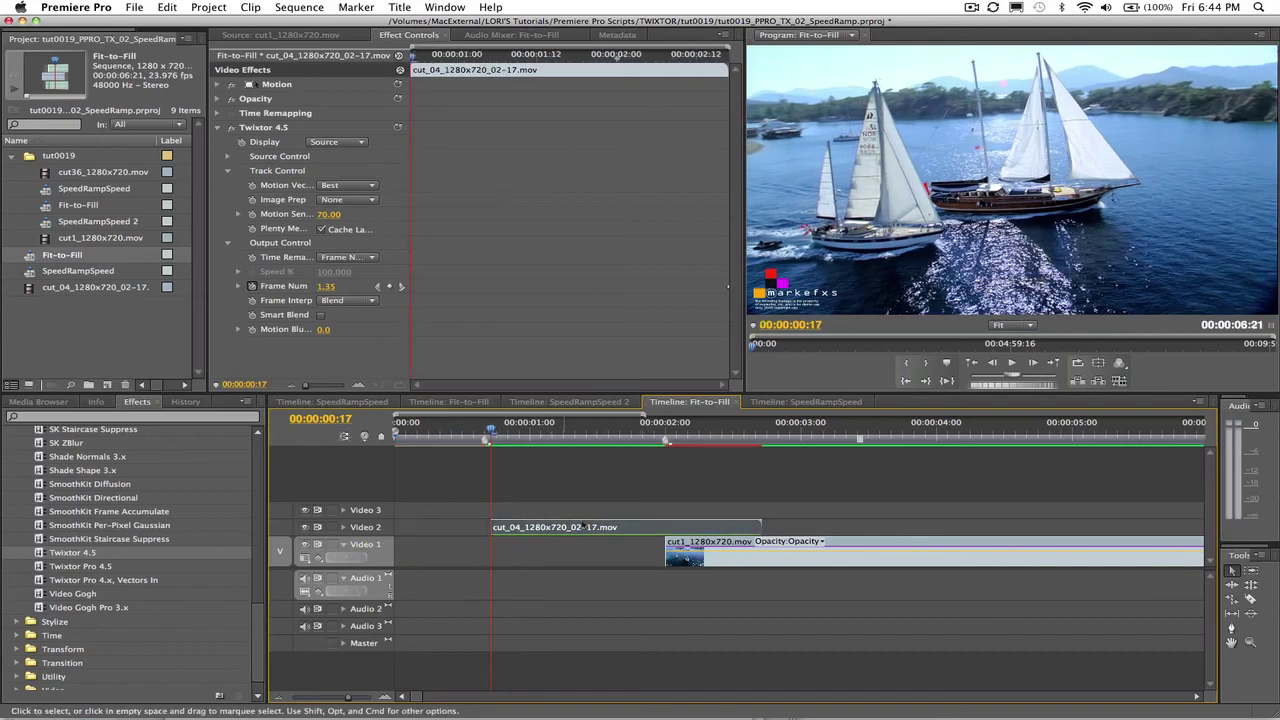
drag(607, 530, 535, 590)
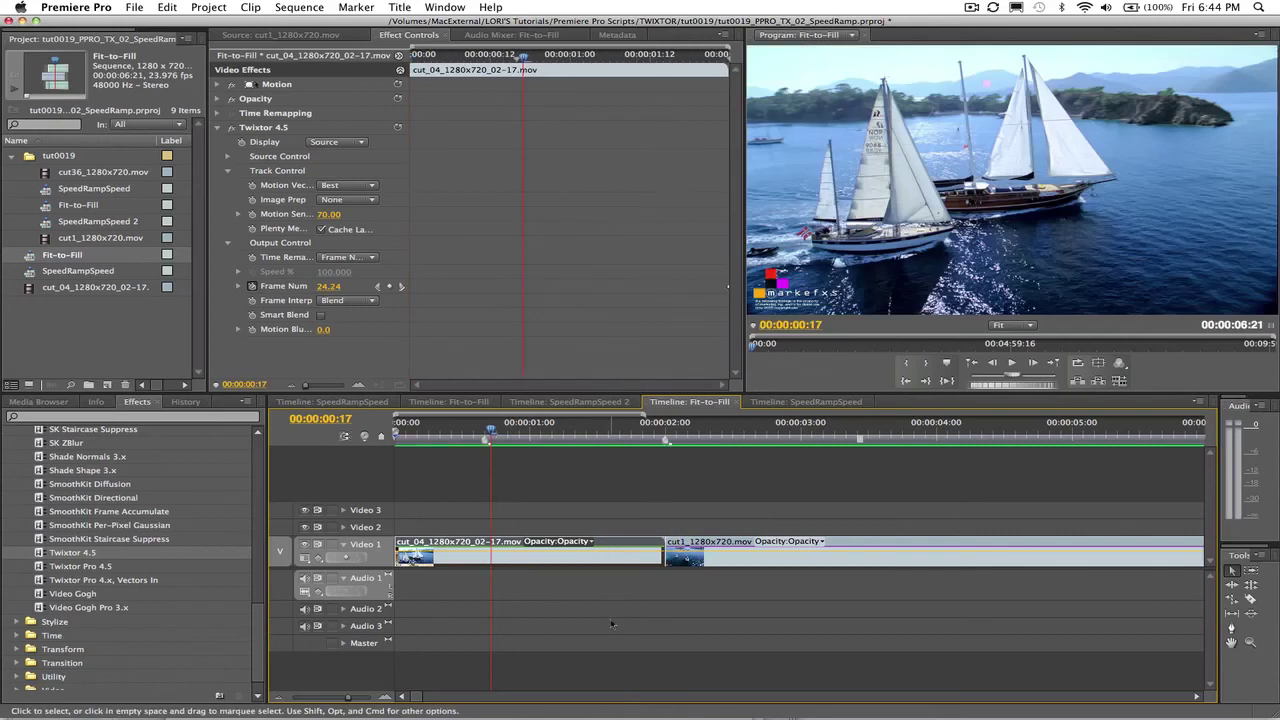
key(shift)
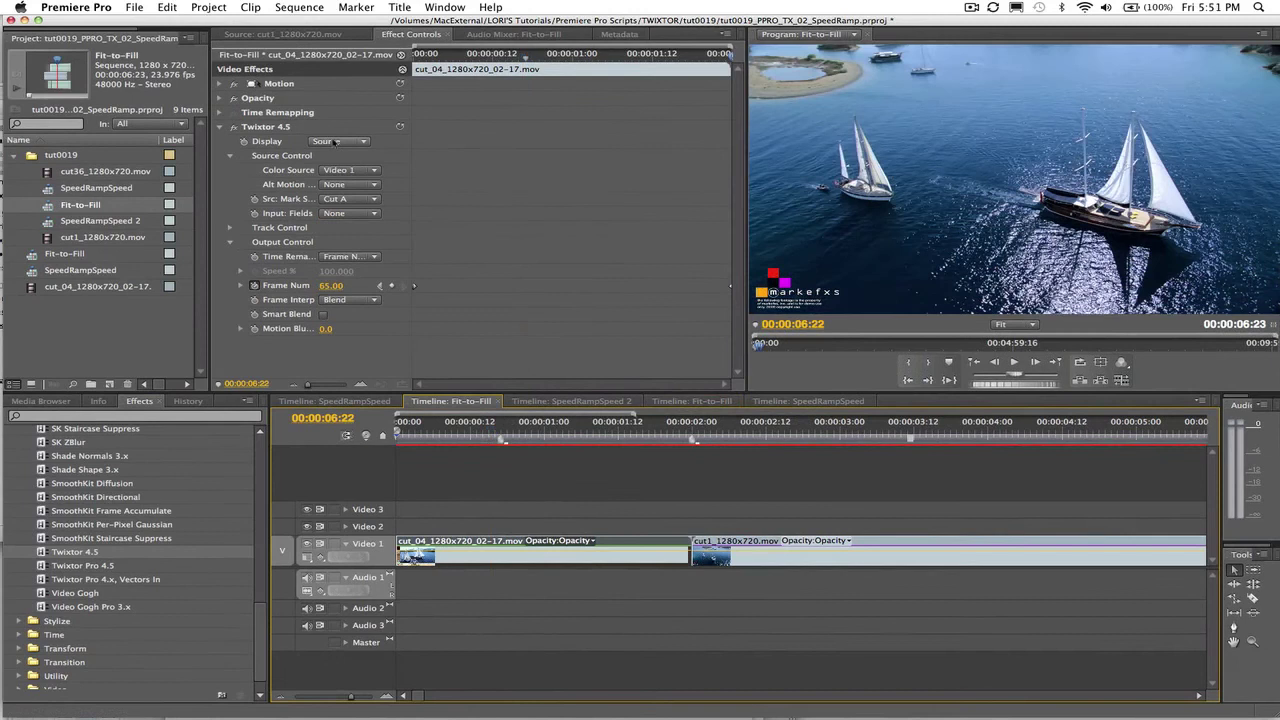
- Set Twixtor Display to Twixtored Output on cut_04, render work-area effects, and play back
click(337, 142)
click(337, 153)
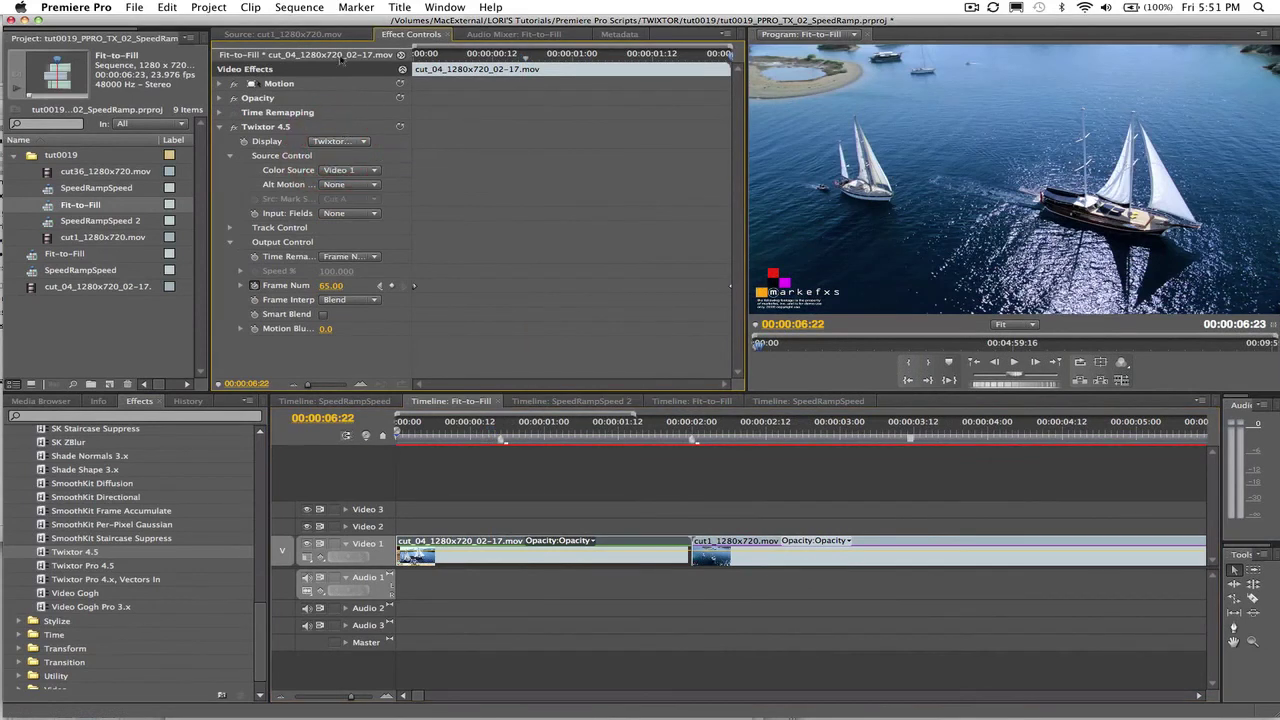
click(295, 8)
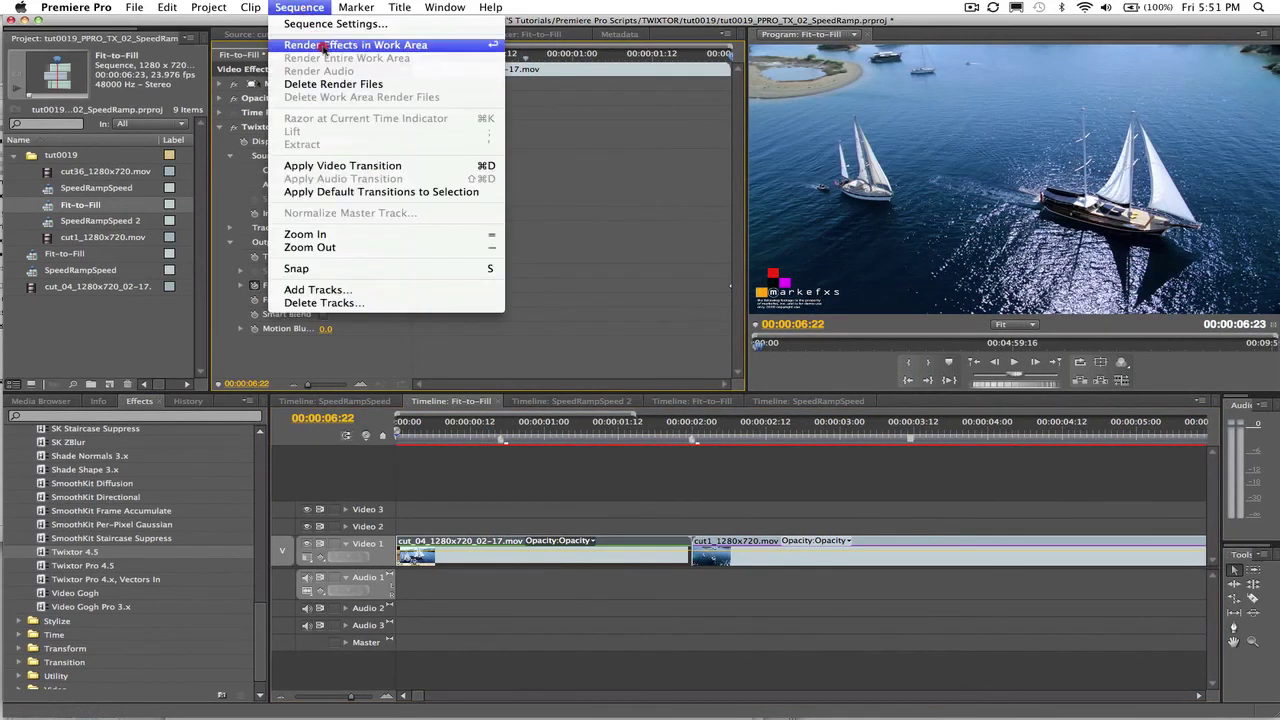
click(318, 45)
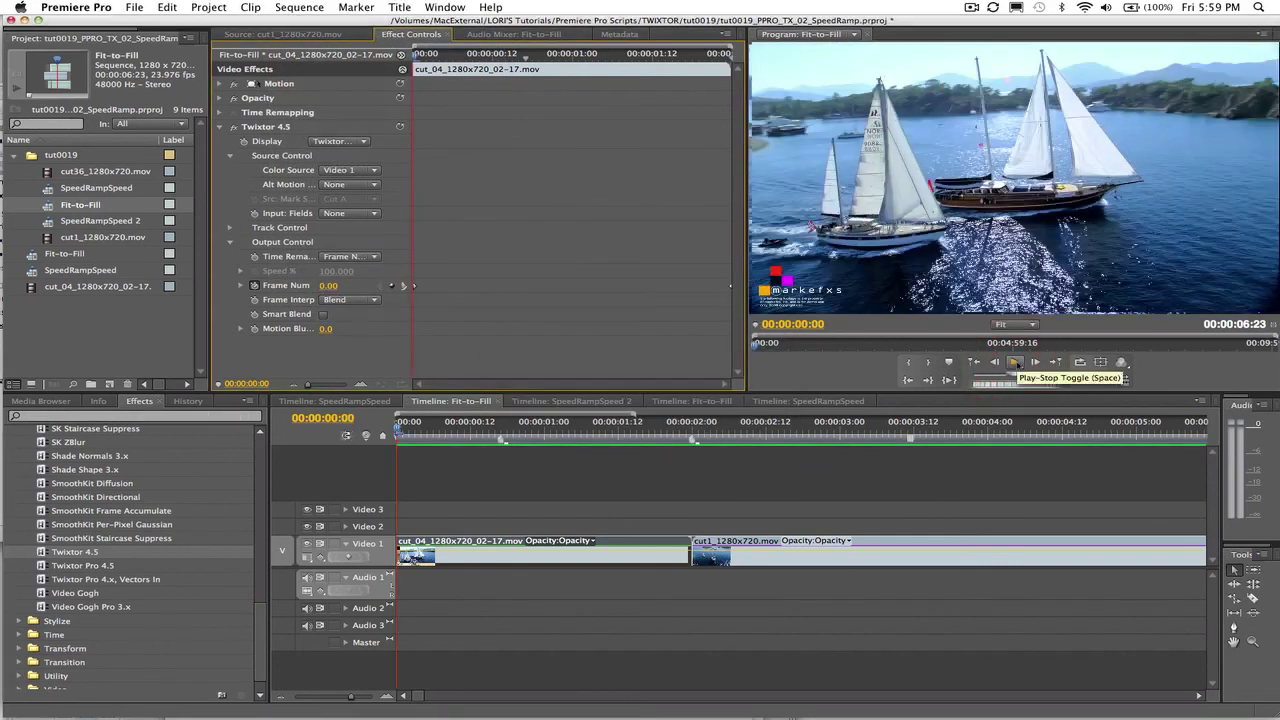
click(1015, 363)
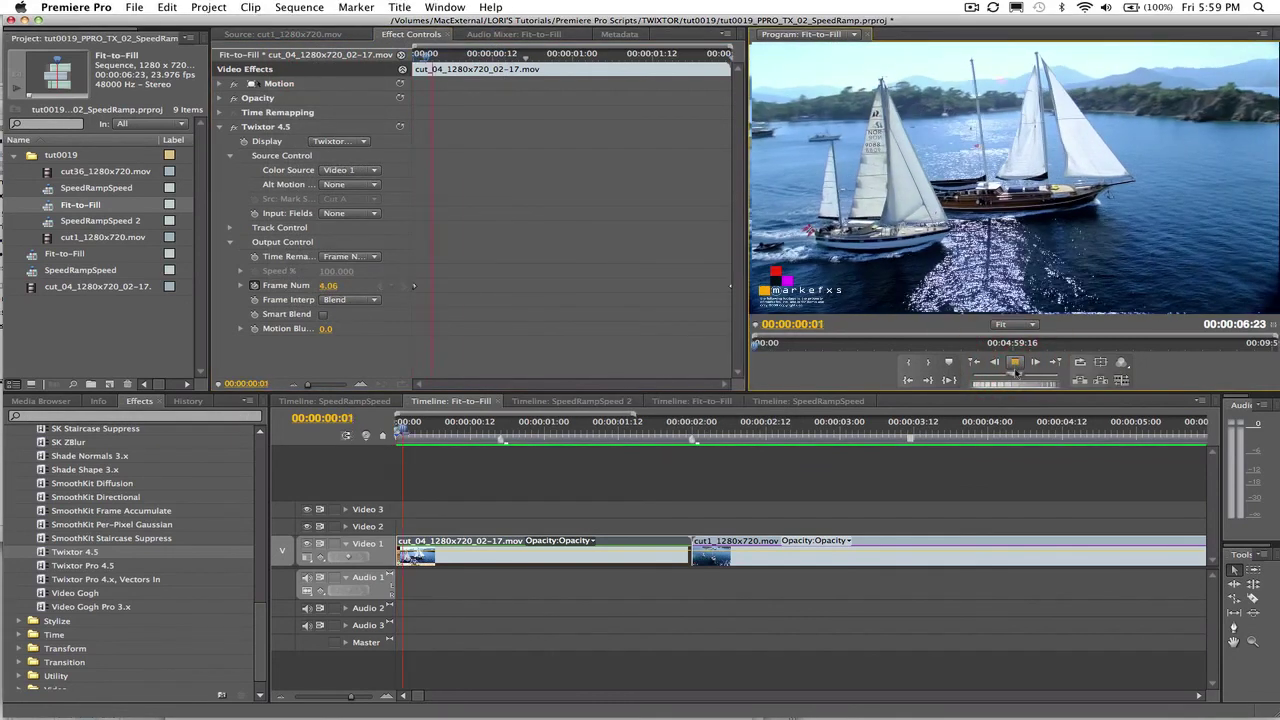